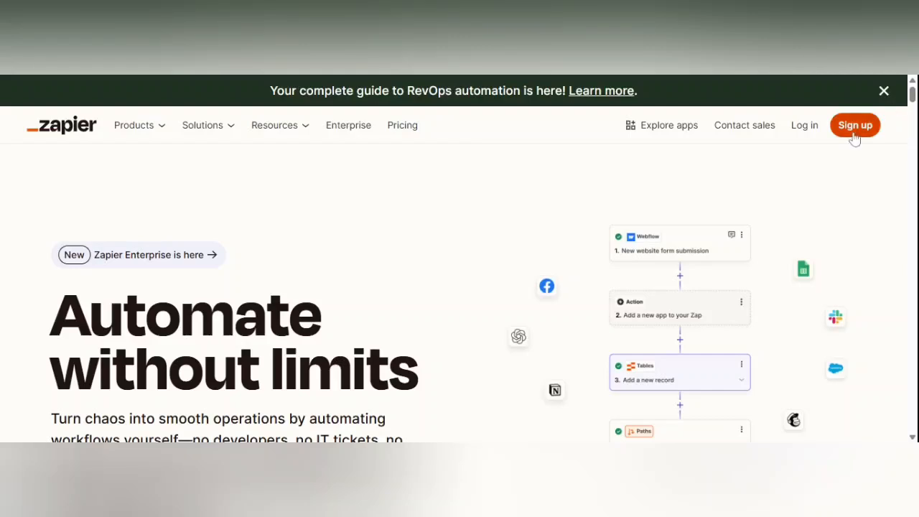
- Open Zapier's 'Start free with email' sign-up form from the homepage
scroll(486, 222, down, 2)
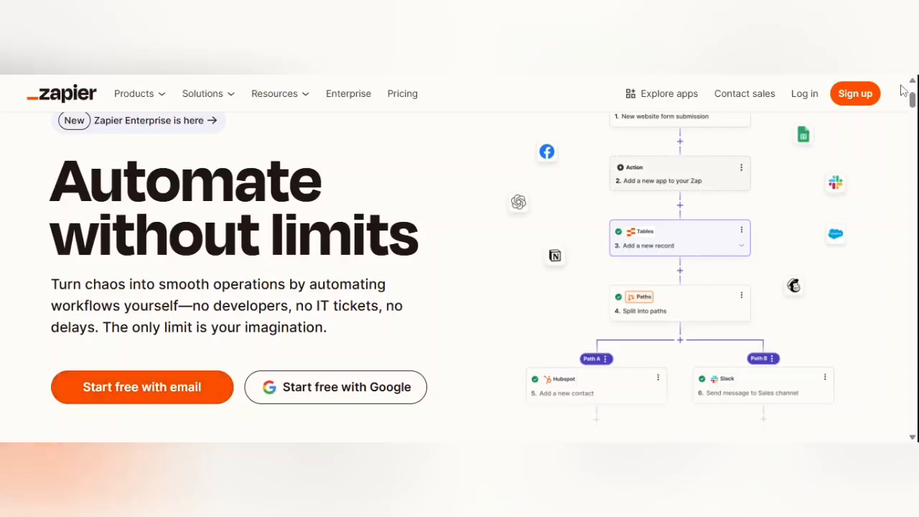
click(290, 393)
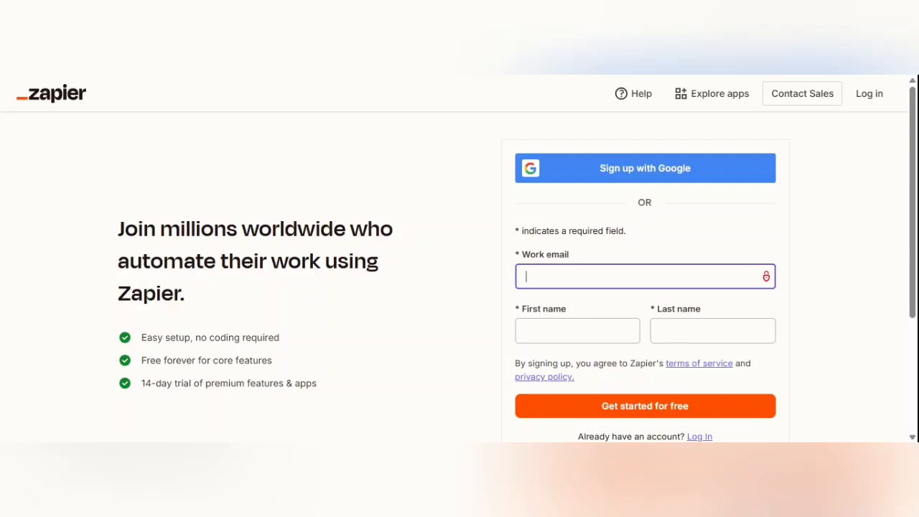
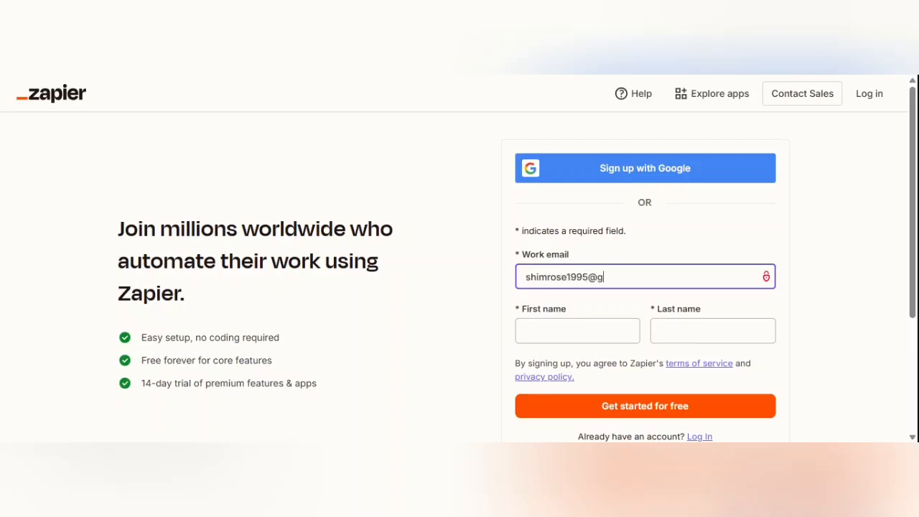
- Sign up with the work email, first and last name, and an account password
key(Tab)
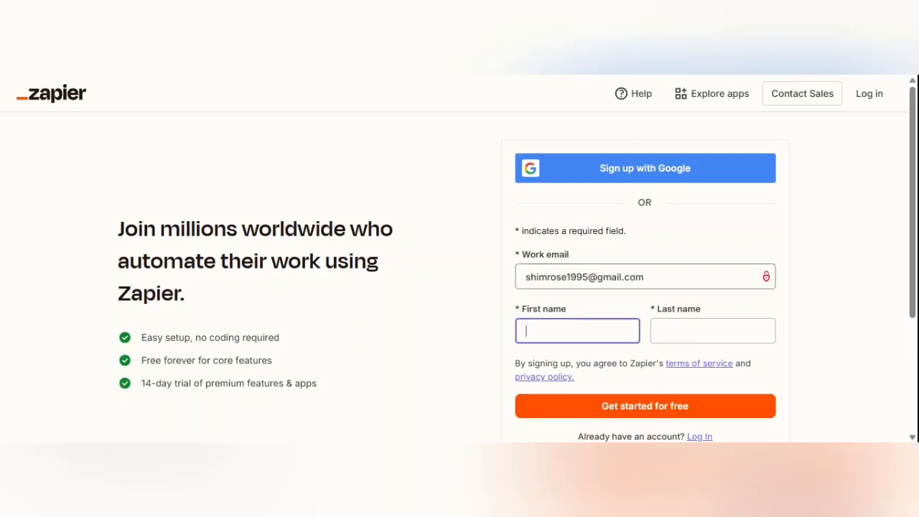
key(Tab)
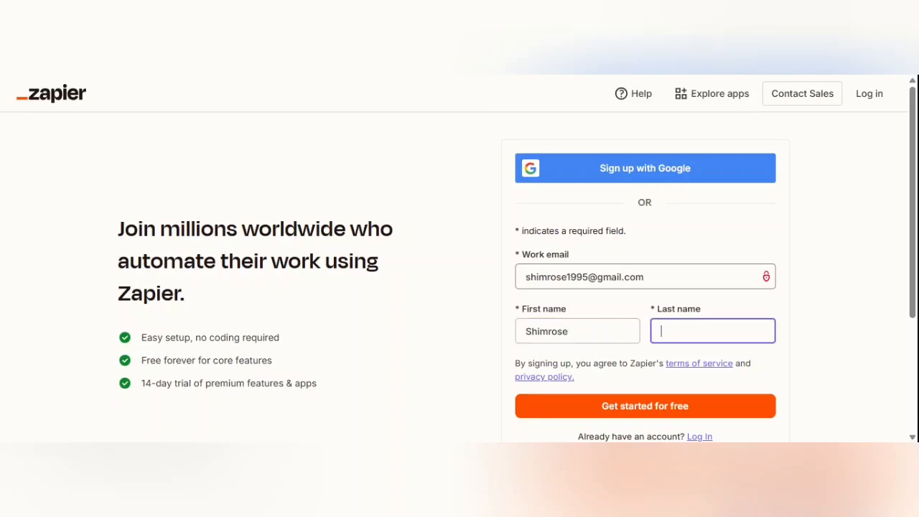
key(Return)
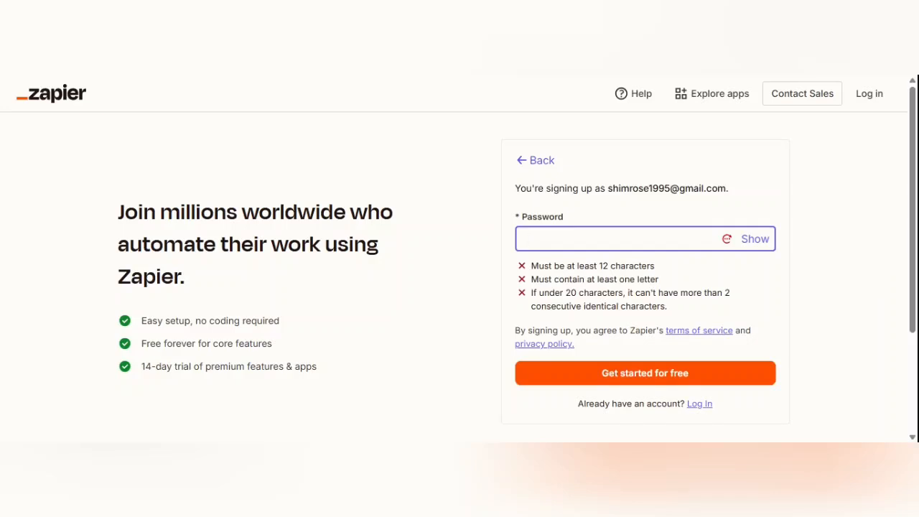
text(••••••••••••••)
click(724, 377)
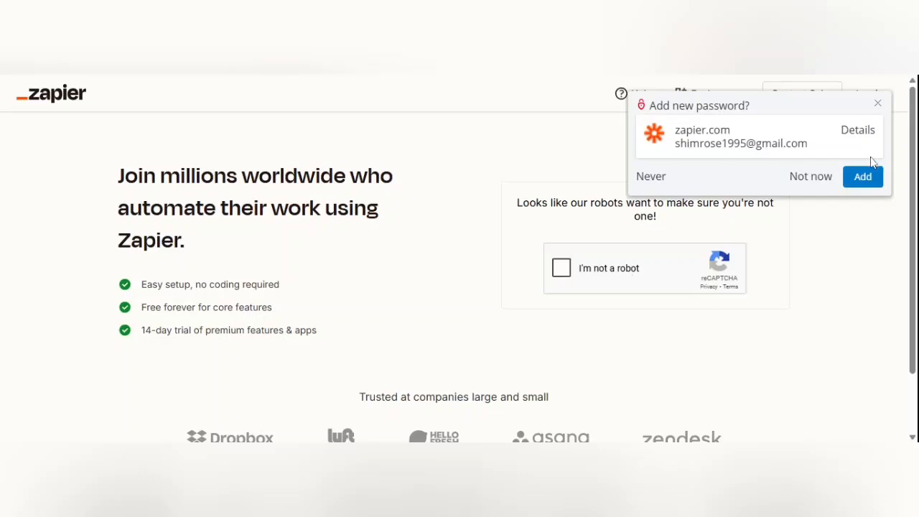
- Dismiss the browser's save-password prompt and tick the reCAPTCHA 'I'm not a robot' box
click(879, 105)
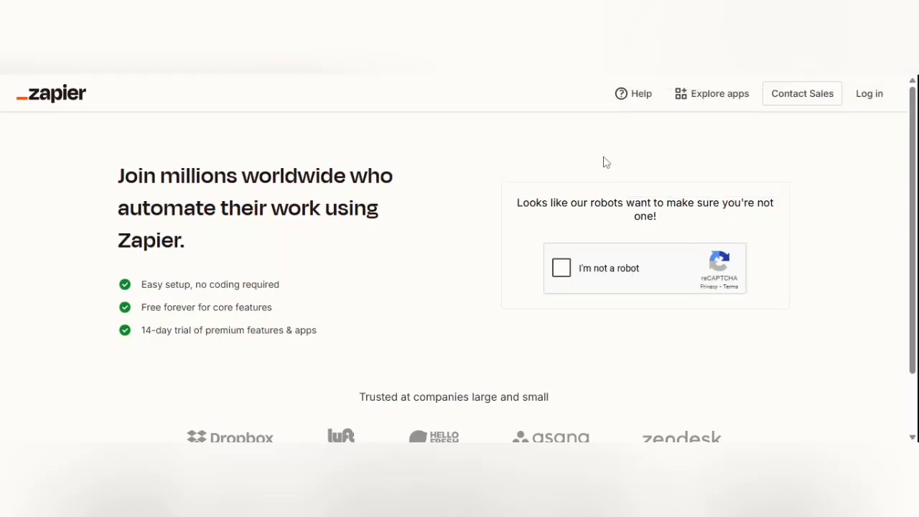
click(565, 267)
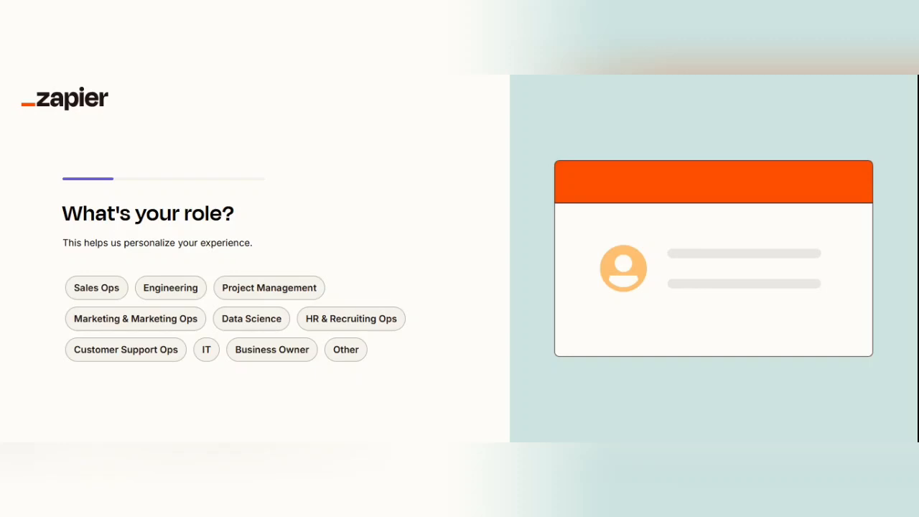
- Answer the role as Other, then Customer Support Ops, and company size as 1-49
click(349, 349)
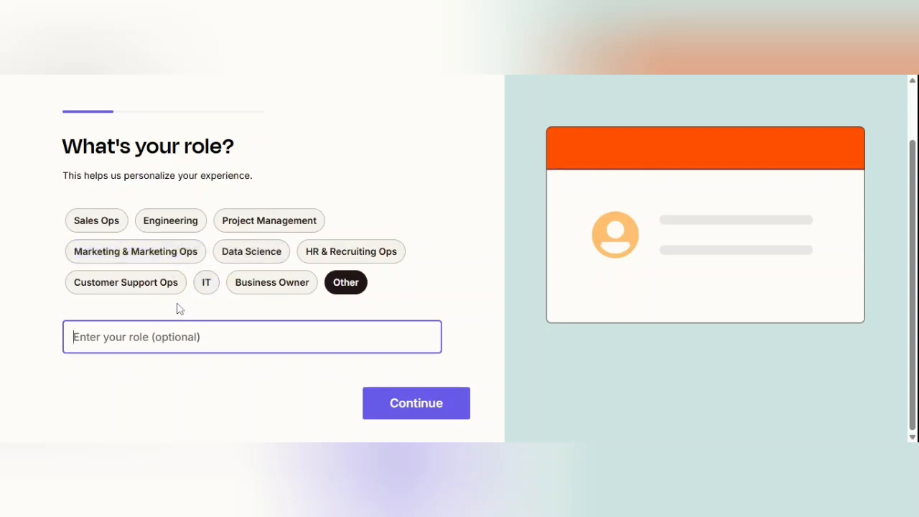
click(118, 289)
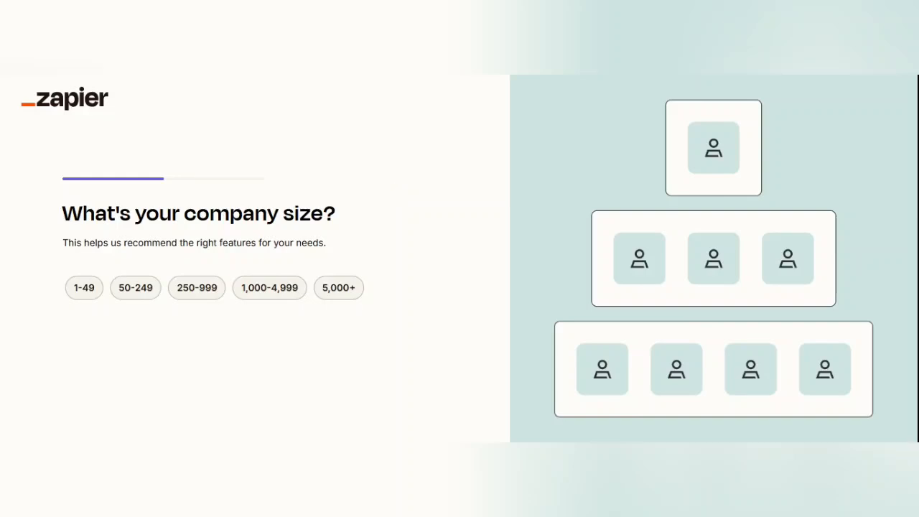
click(80, 293)
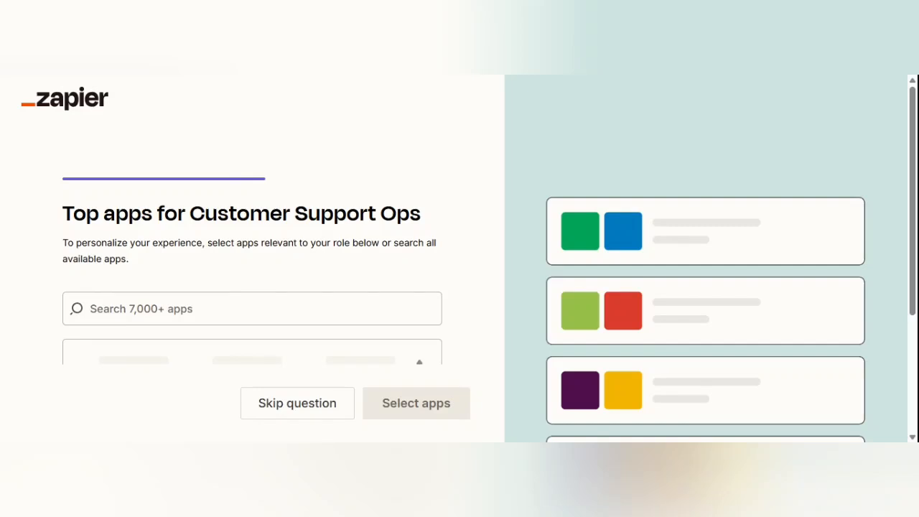
- Pick WhatsApp Notifications, Google Drive, Slack, Gmail, Google Forms and Google Sheets as used apps
scroll(296, 384, down, 1)
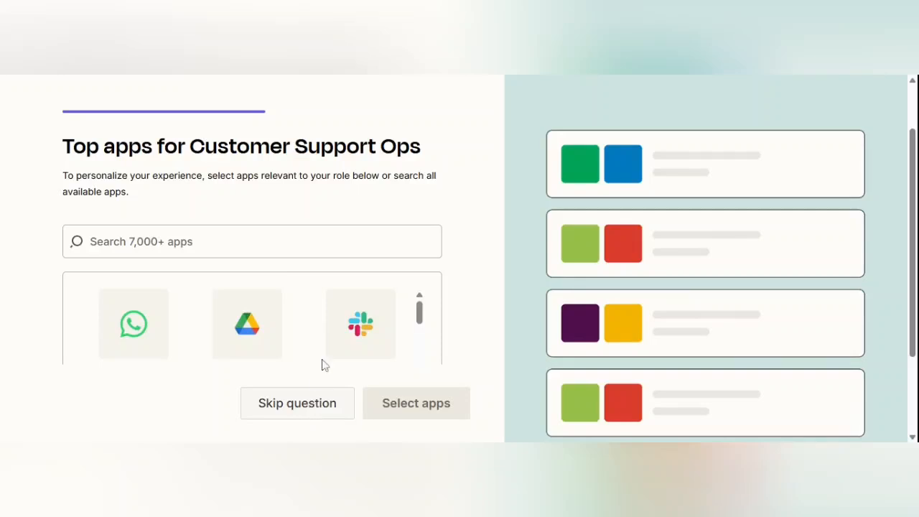
scroll(328, 261, down, 2)
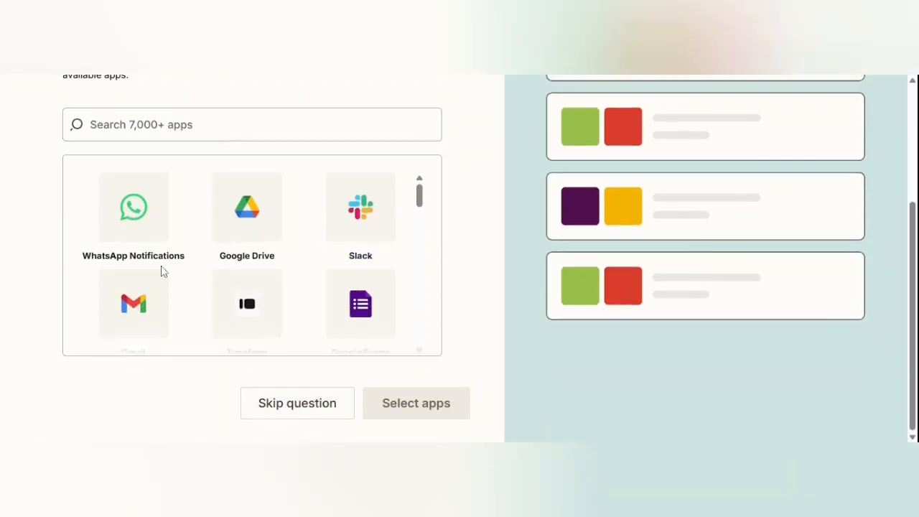
click(148, 225)
scroll(292, 242, down, 1)
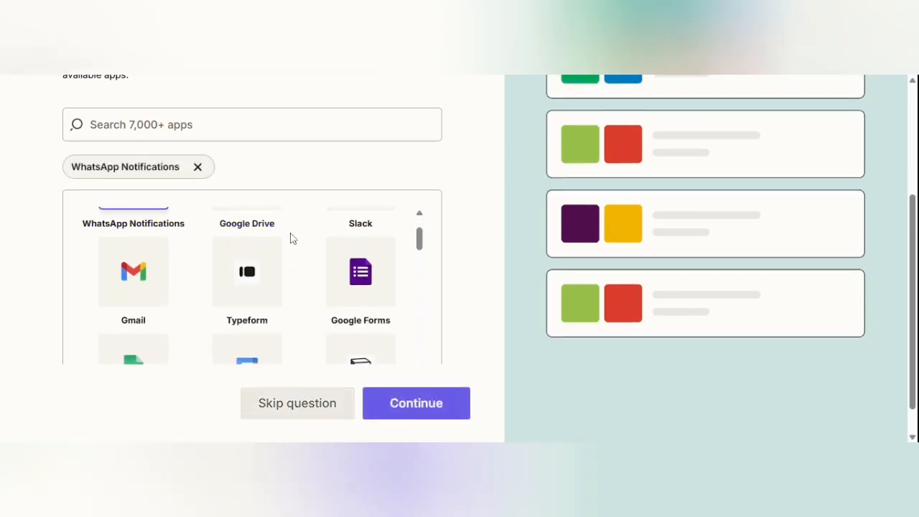
scroll(264, 258, up, 1)
click(261, 279)
click(363, 243)
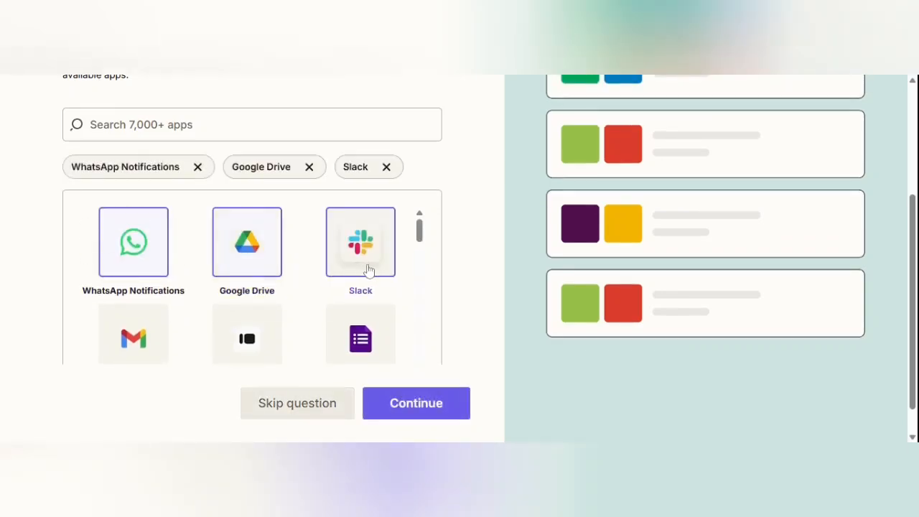
scroll(211, 292, down, 1)
click(139, 307)
scroll(367, 298, down, 1)
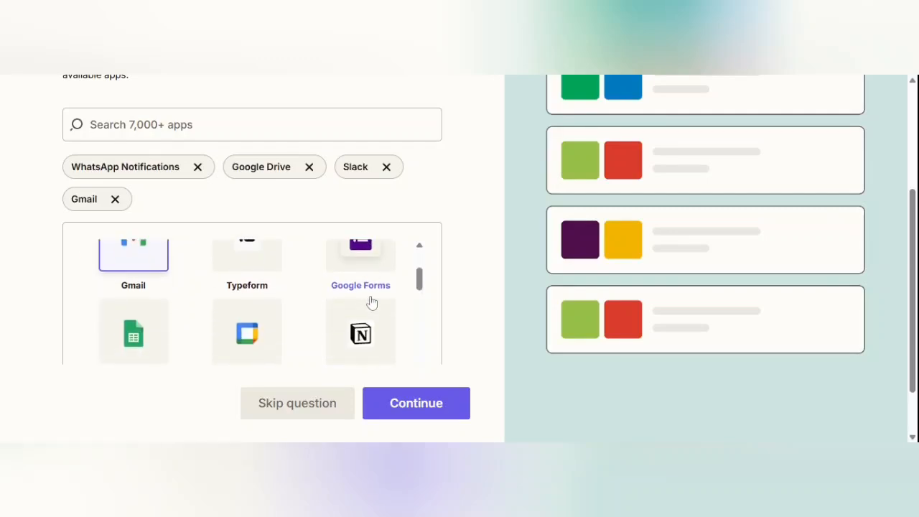
click(368, 272)
scroll(216, 307, down, 1)
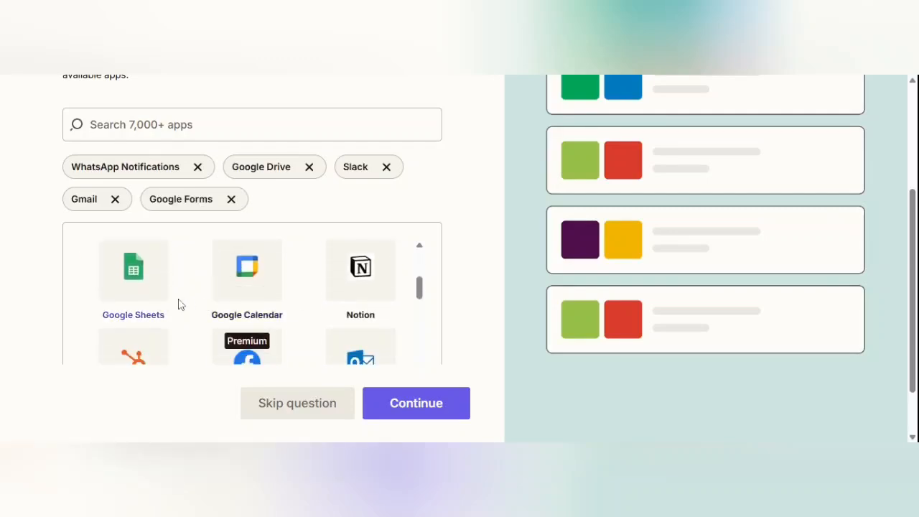
click(127, 287)
- Also add Facebook Lead Ads, Microsoft Outlook, Discord and Mailchimp to the chosen apps
scroll(375, 290, down, 1)
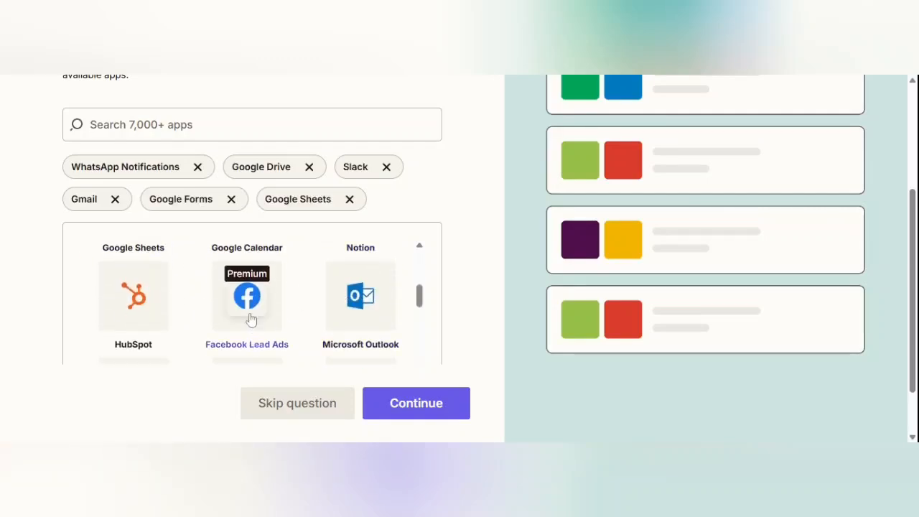
click(248, 287)
scroll(345, 307, down, 1)
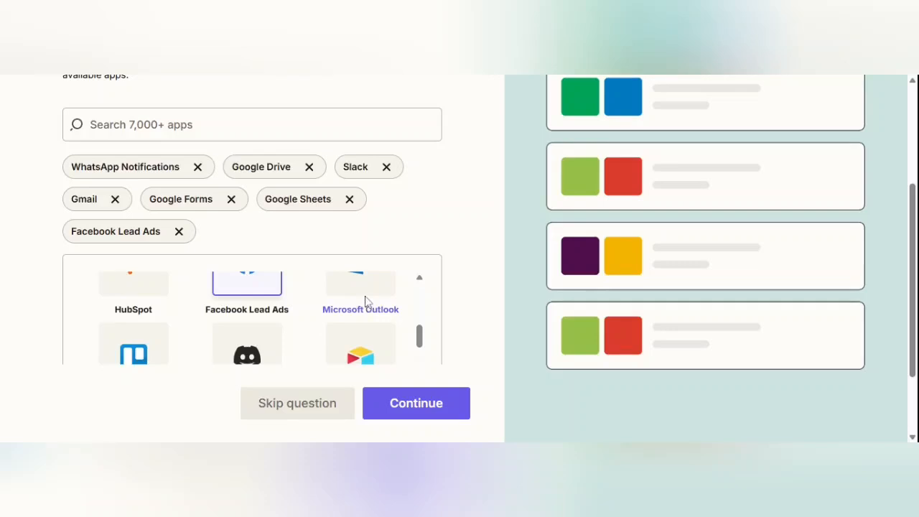
click(365, 299)
scroll(163, 326, down, 1)
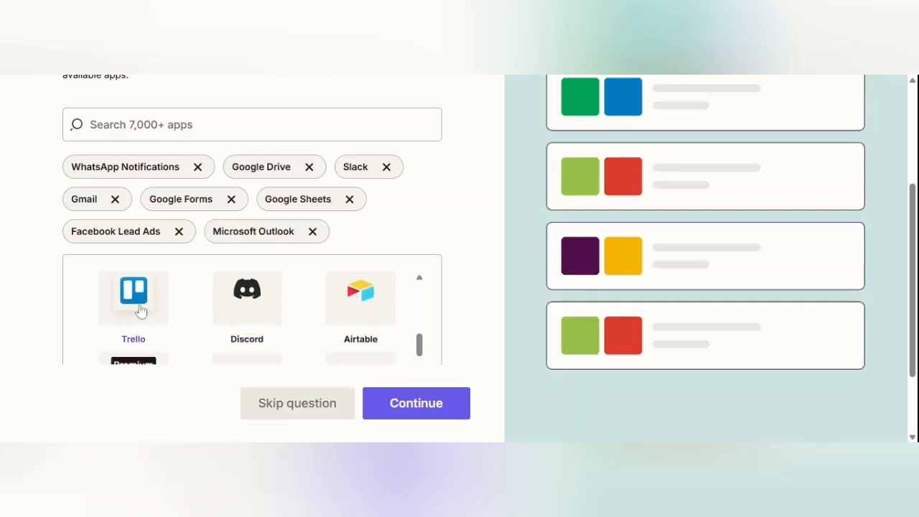
click(264, 303)
scroll(366, 323, down, 1)
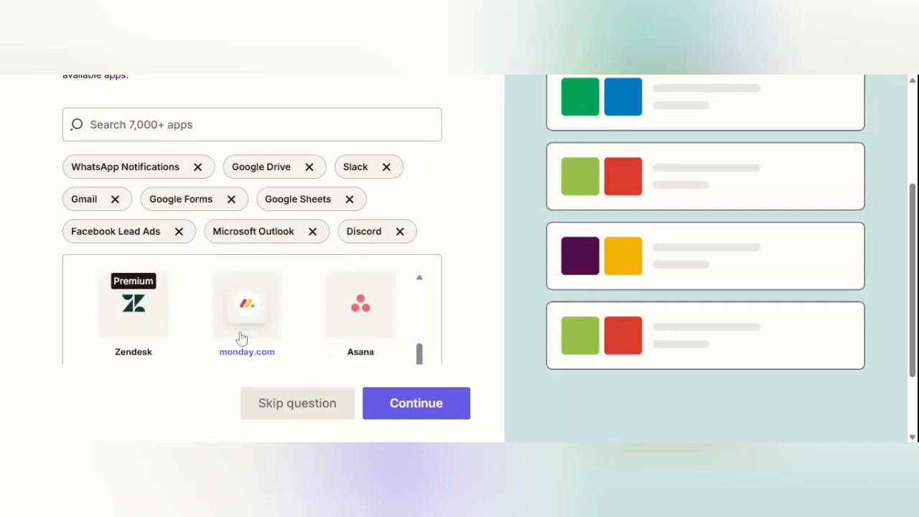
scroll(240, 339, down, 1)
scroll(281, 323, up, 1)
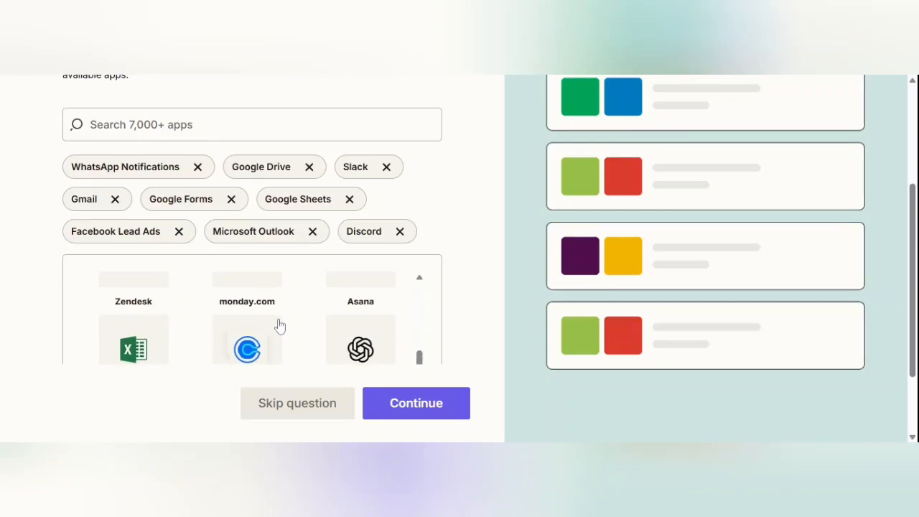
scroll(334, 330, down, 2)
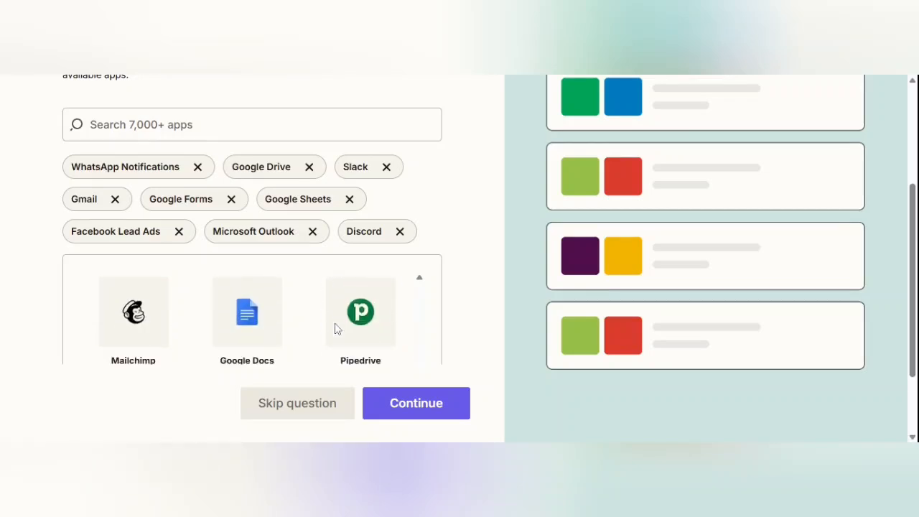
click(131, 345)
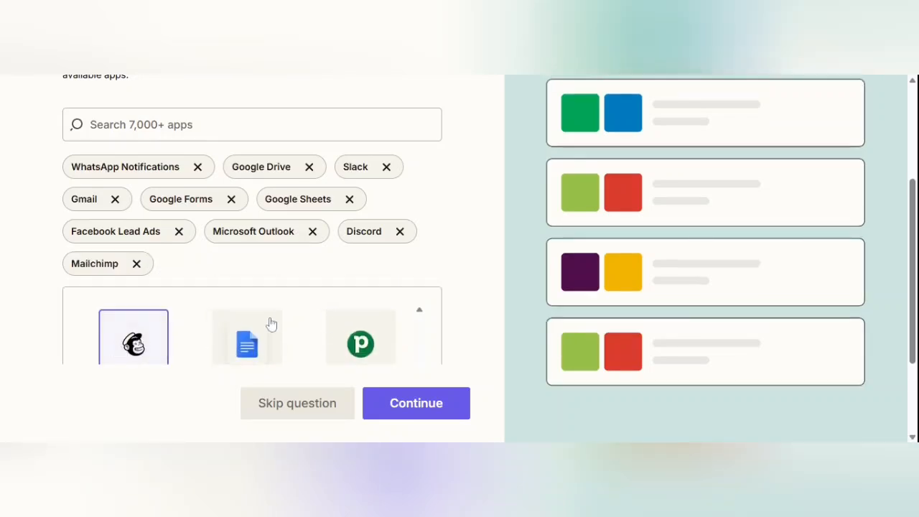
scroll(287, 322, down, 1)
scroll(345, 324, down, 1)
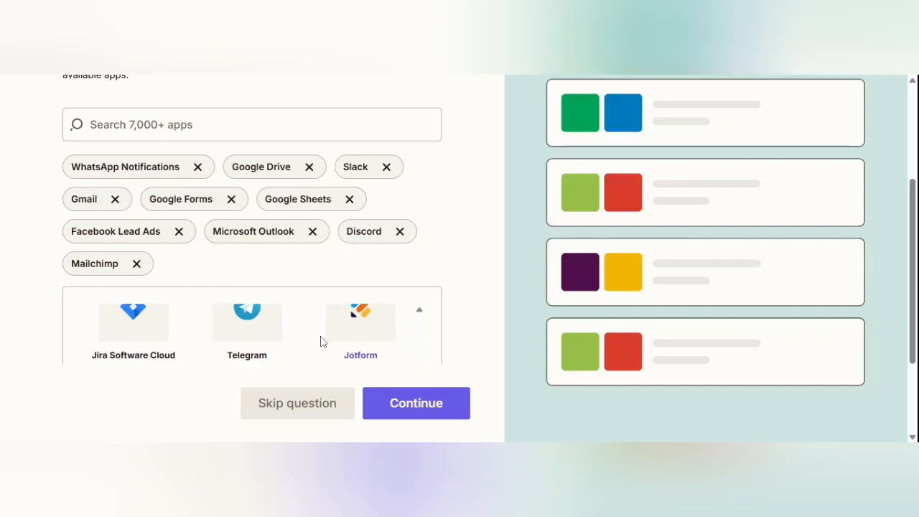
scroll(302, 346, down, 3)
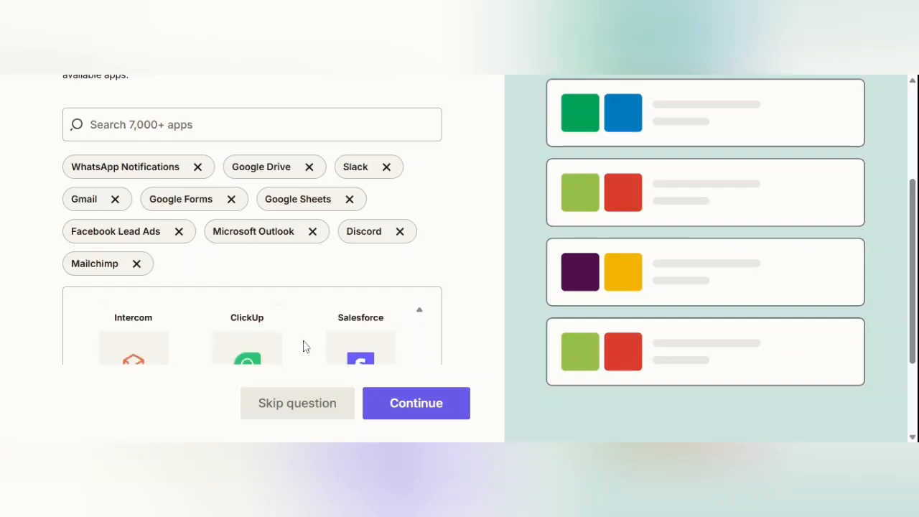
scroll(303, 347, down, 4)
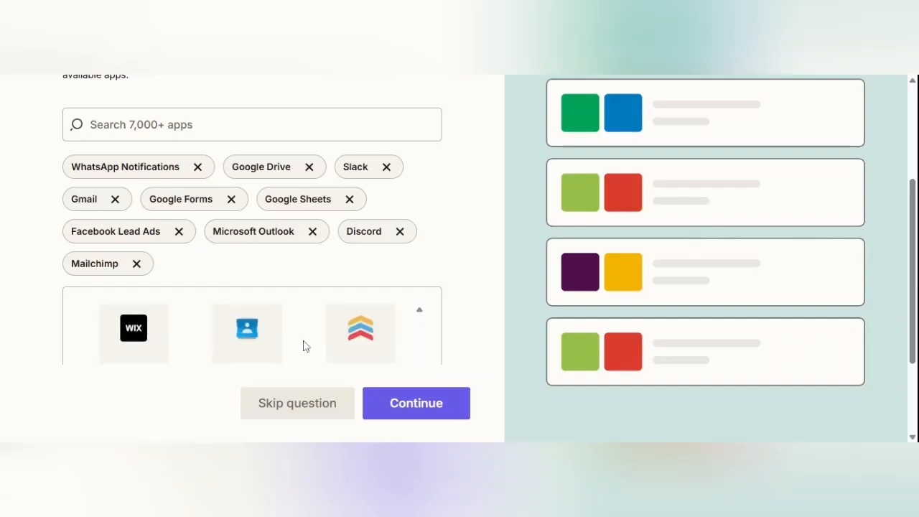
scroll(291, 342, down, 1)
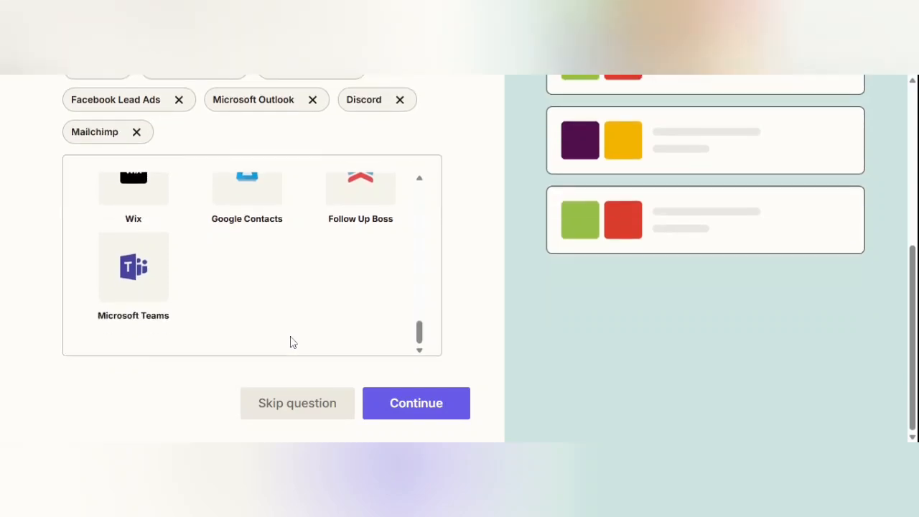
- Add Microsoft Teams, then scroll Zapier's verification email in Gmail to the confirm button
click(151, 300)
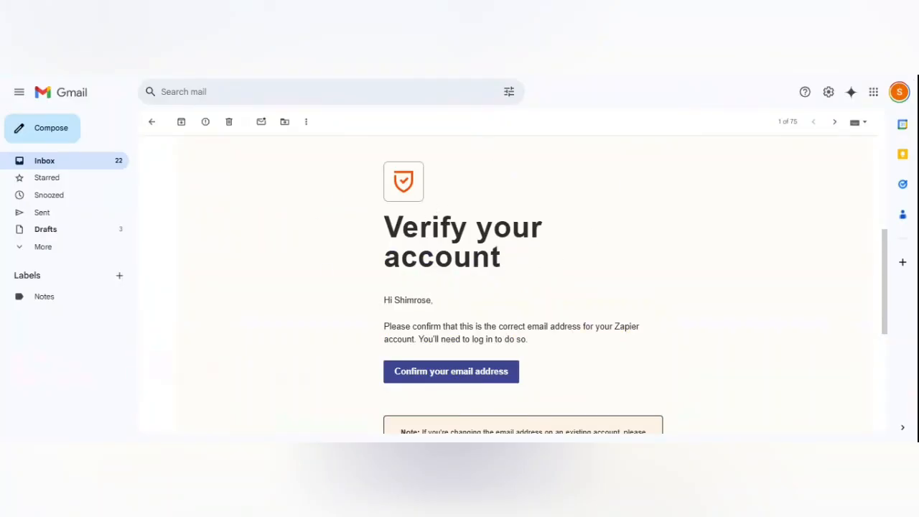
scroll(553, 242, down, 2)
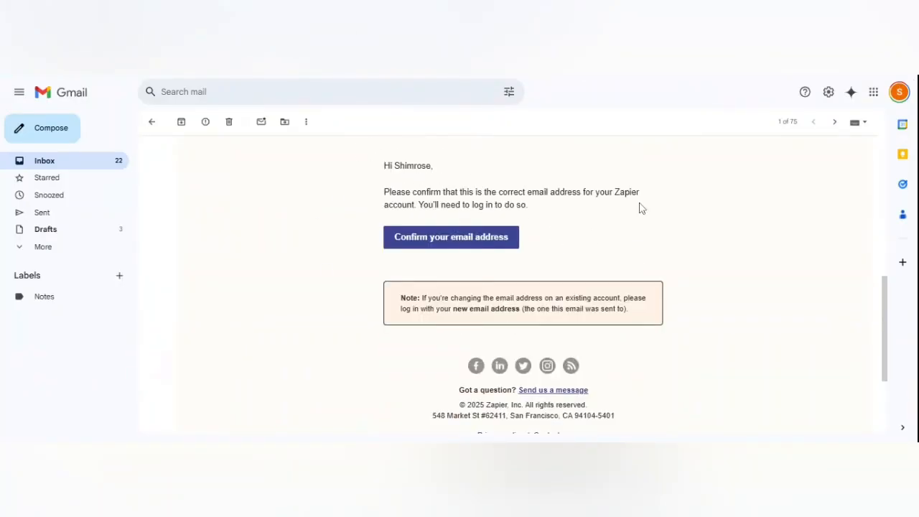
- Confirm the email address, log back in with email and password, and close Settings
click(439, 238)
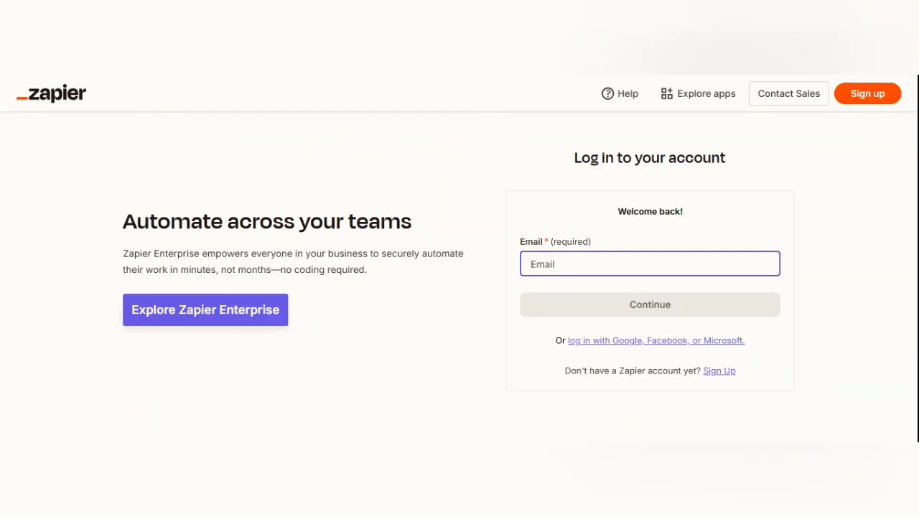
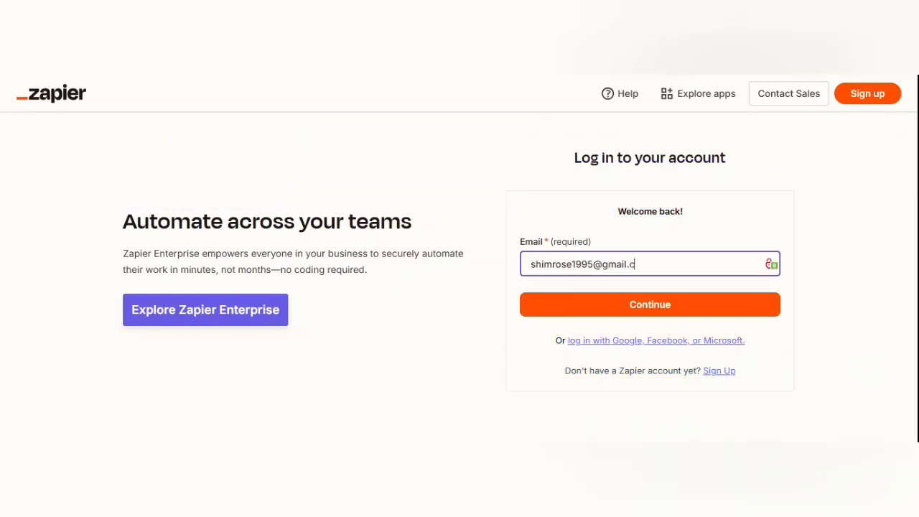
click(611, 304)
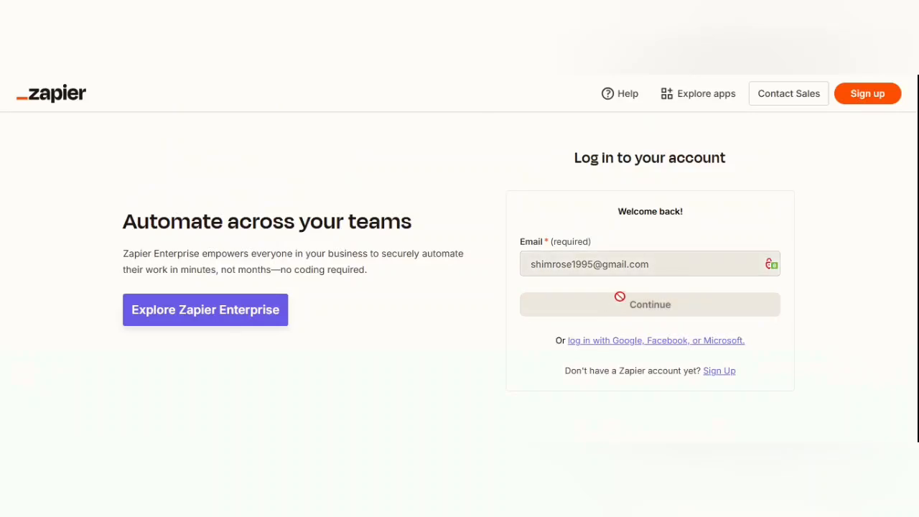
text(****)
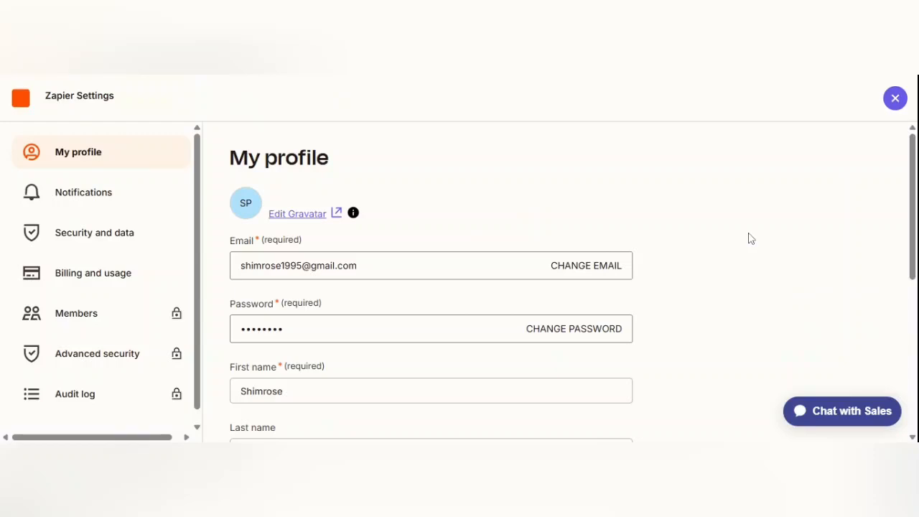
scroll(747, 239, down, 1)
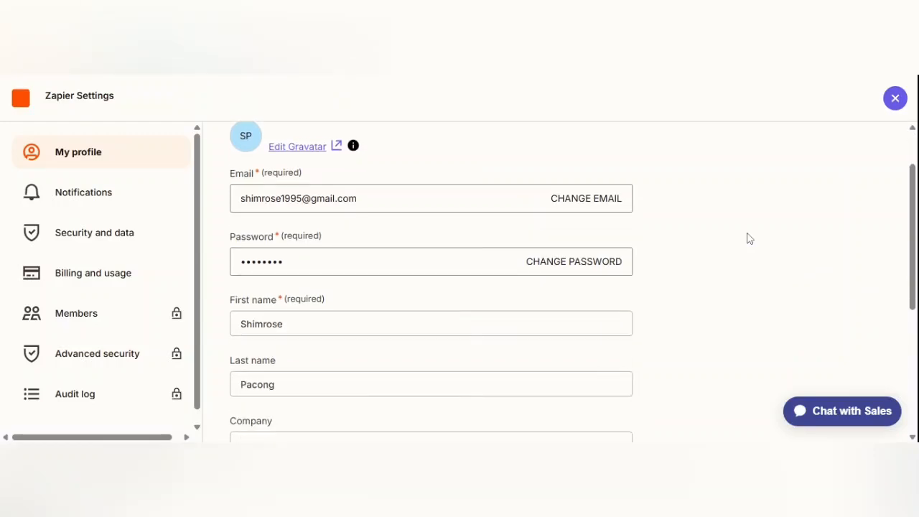
click(675, 79)
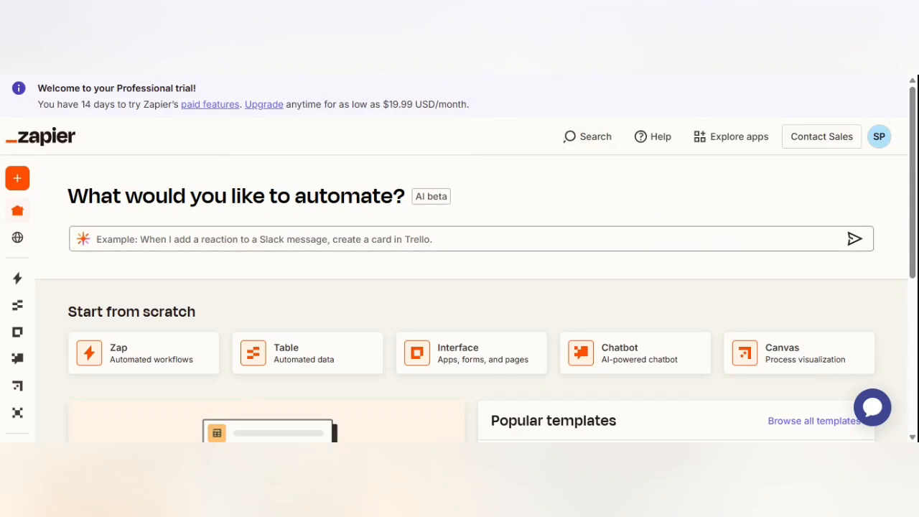
- Scroll down the home page and page through Popular templates three times
scroll(644, 201, down, 2)
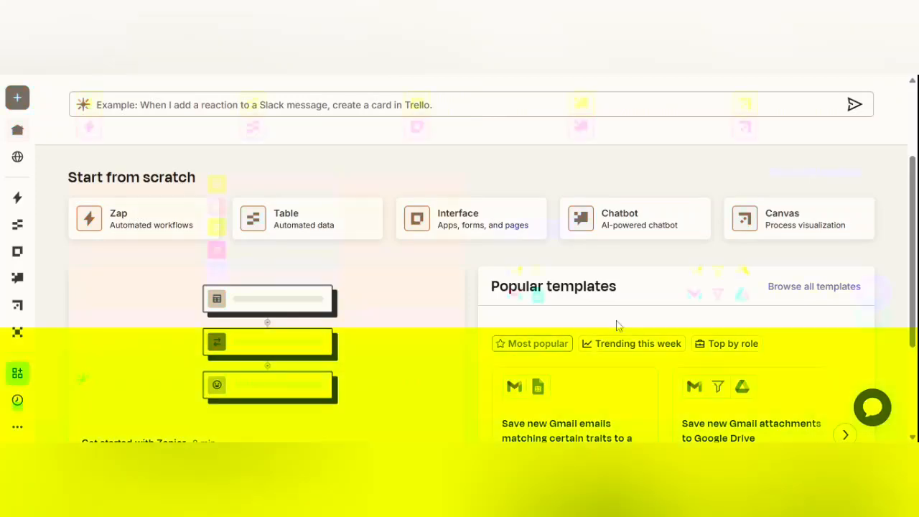
scroll(616, 325, down, 1)
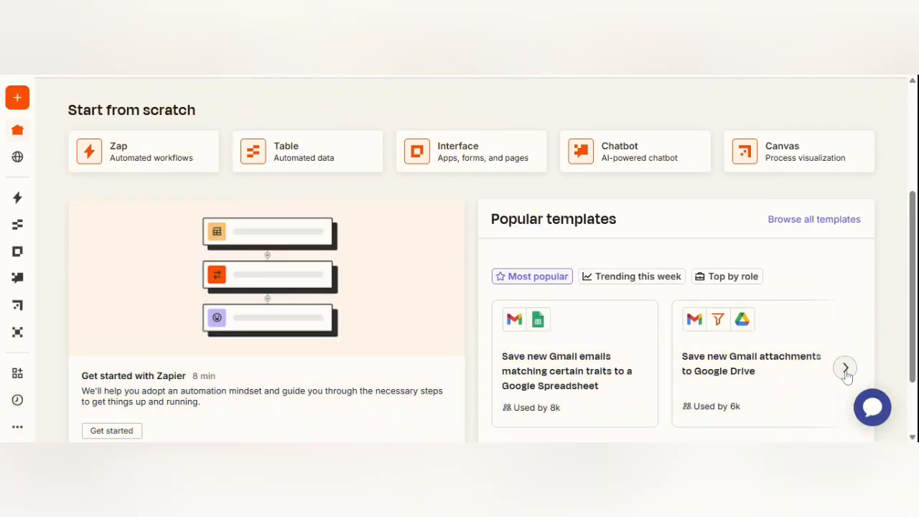
click(846, 372)
click(846, 371)
click(848, 372)
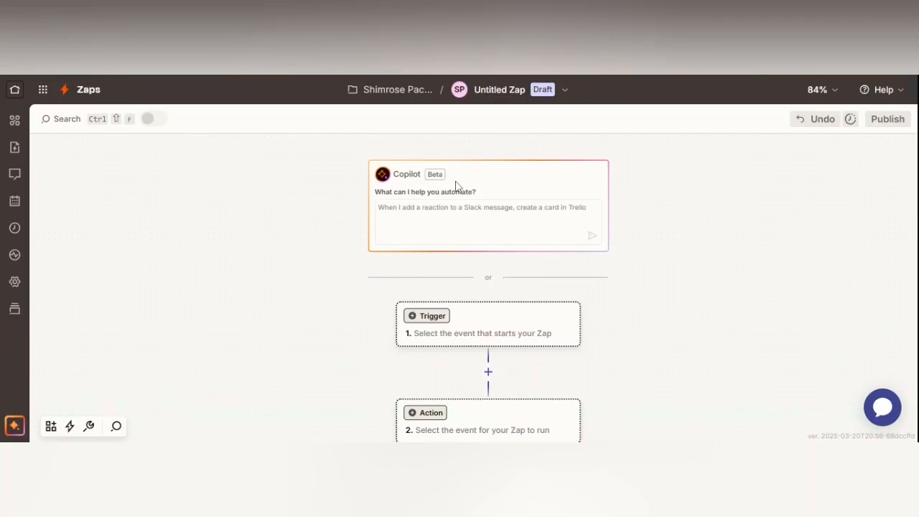
- Open the trigger app picker on the new Zap draft
scroll(456, 260, down, 1)
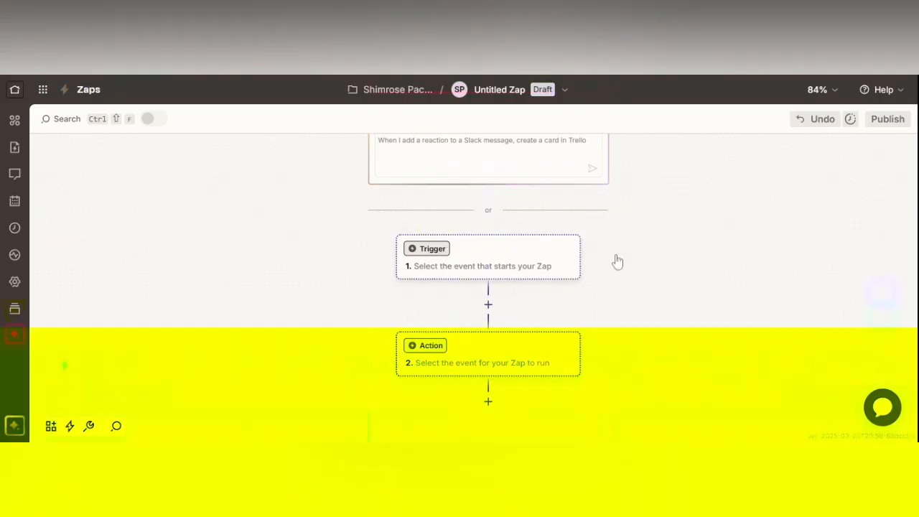
click(618, 262)
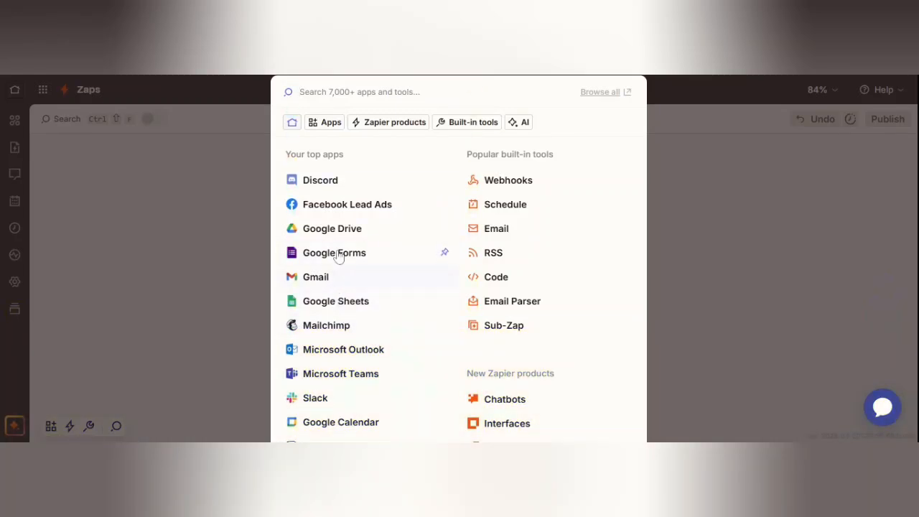
- Set the trigger to Google Drive with the New File in Folder event
click(334, 228)
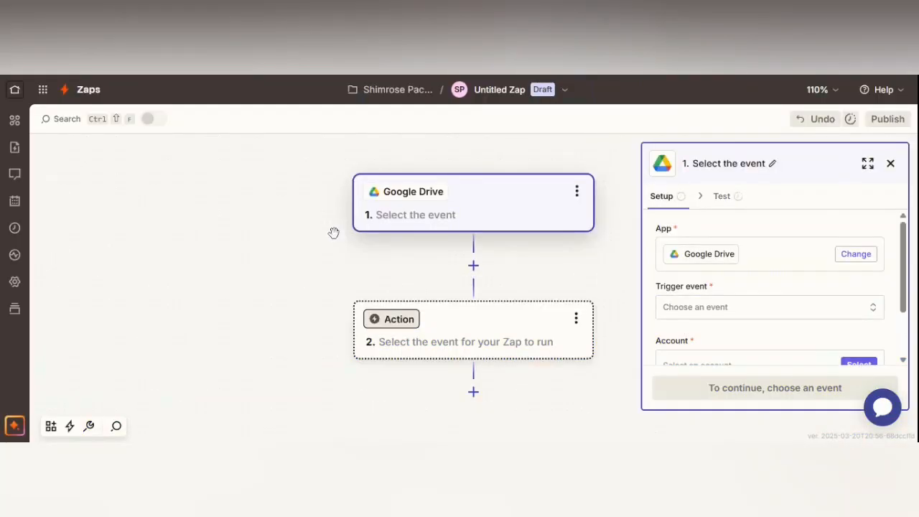
click(728, 308)
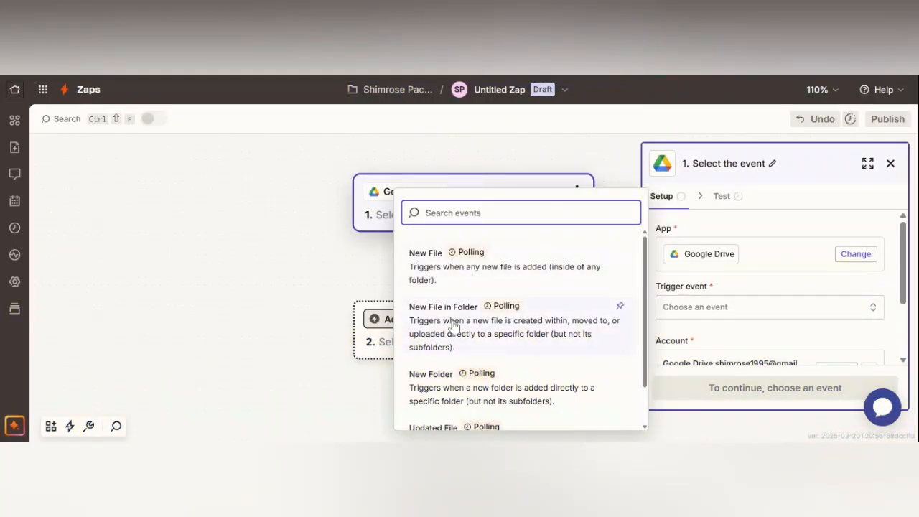
scroll(507, 343, down, 2)
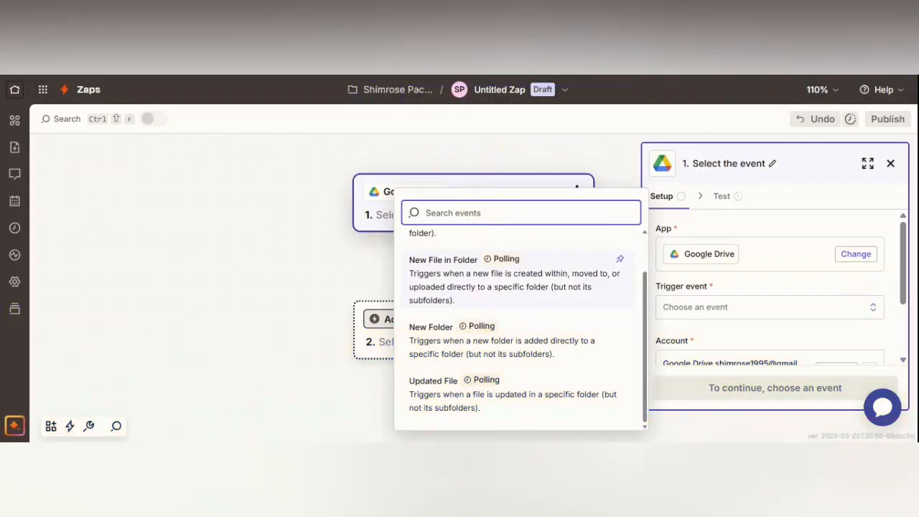
click(454, 288)
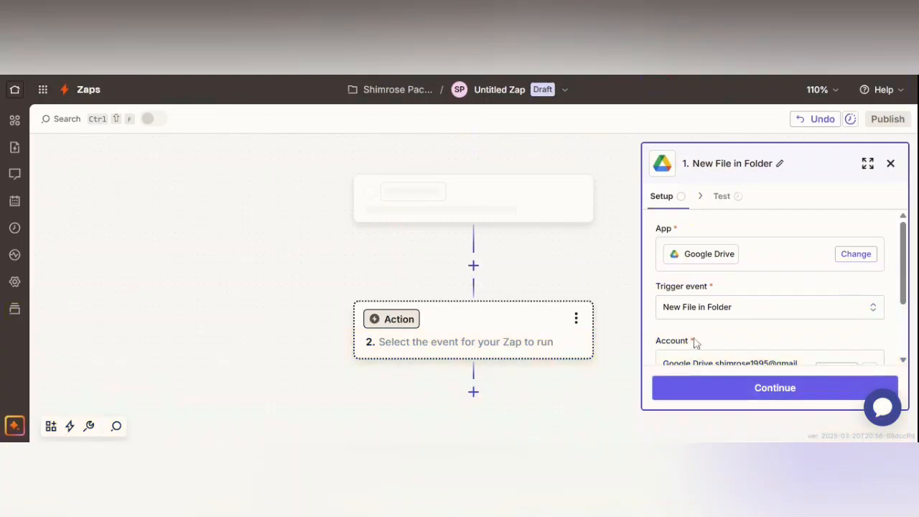
scroll(694, 345, down, 2)
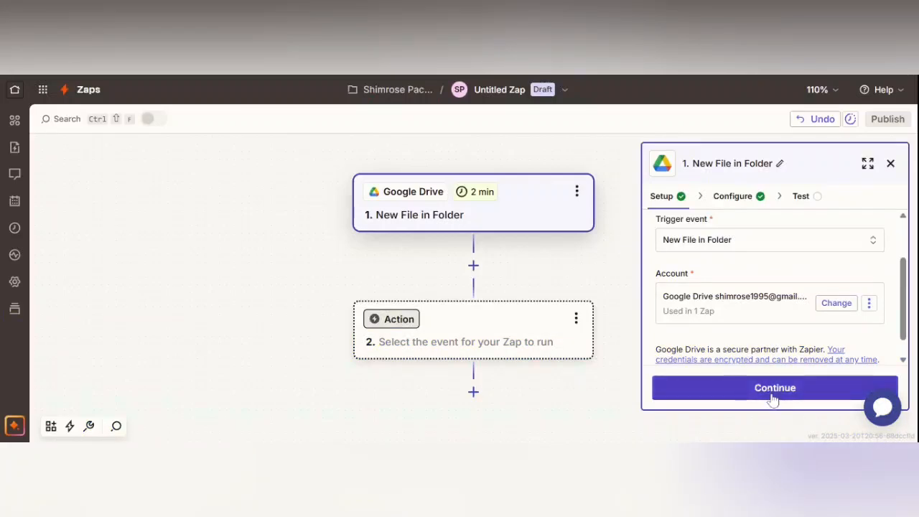
- Set the trigger to My Google Drive, folder VAU Assignments, returning only non-deleted files
click(773, 398)
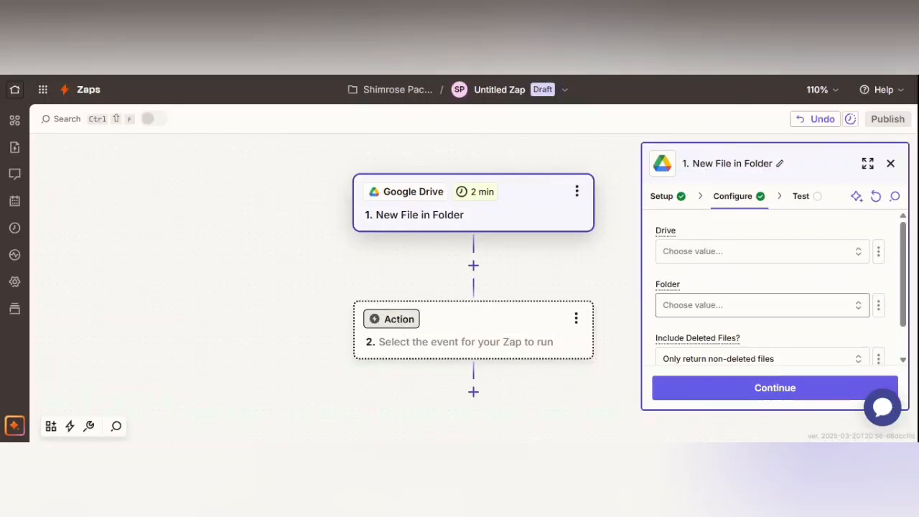
click(743, 263)
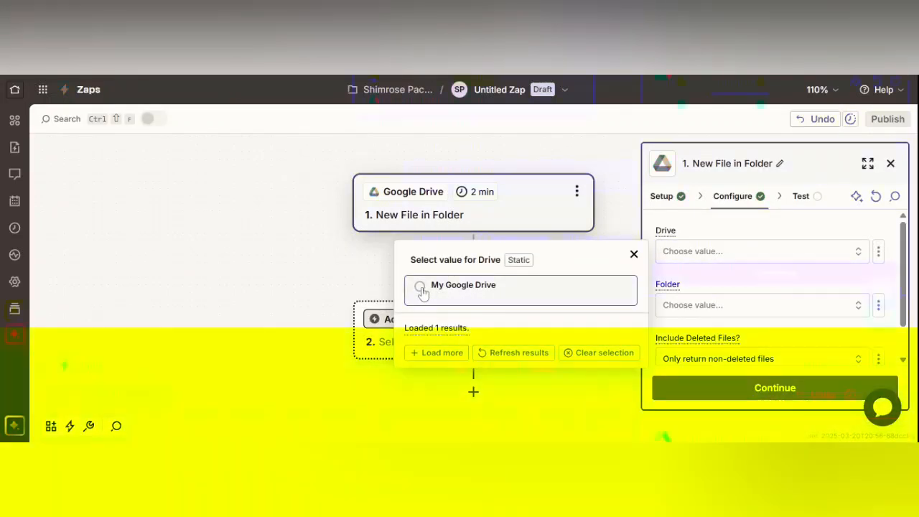
click(421, 289)
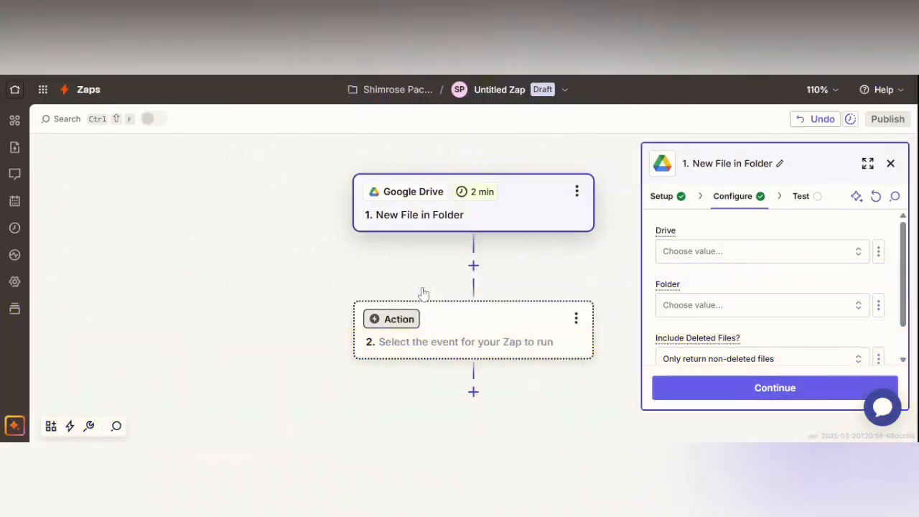
scroll(738, 279, down, 1)
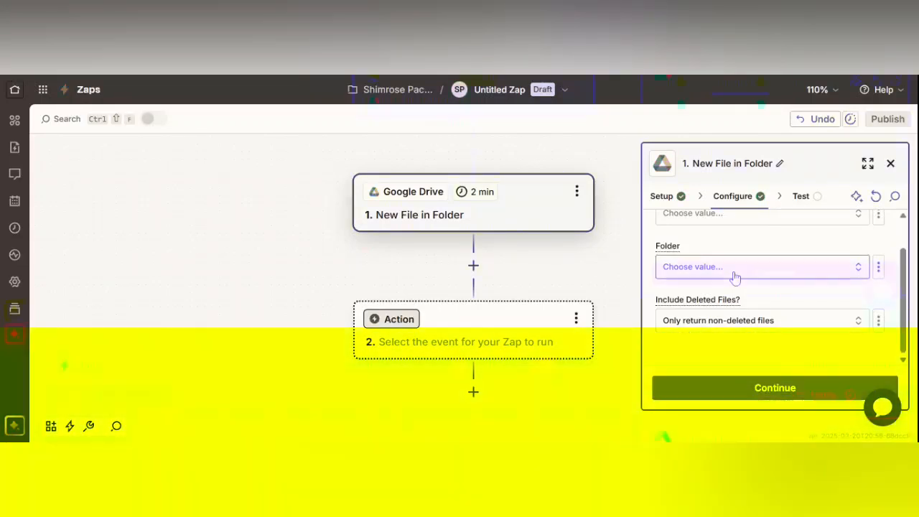
click(733, 273)
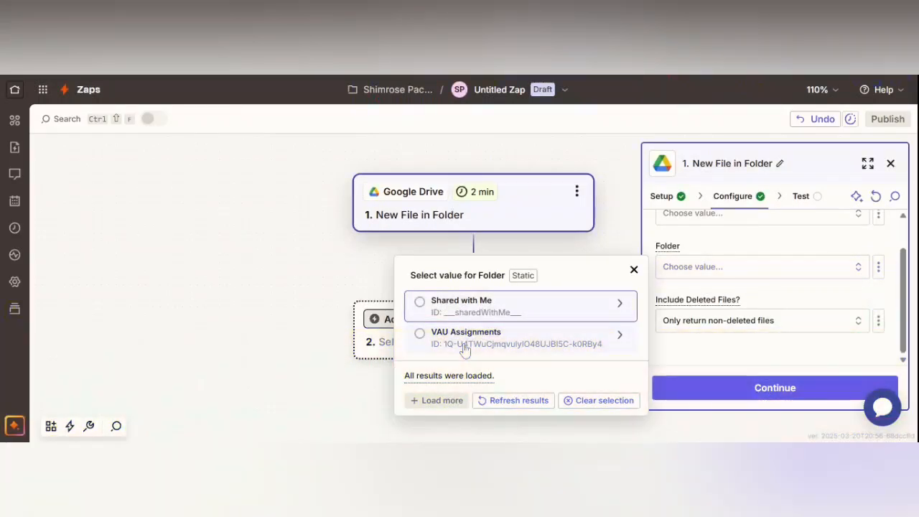
click(508, 337)
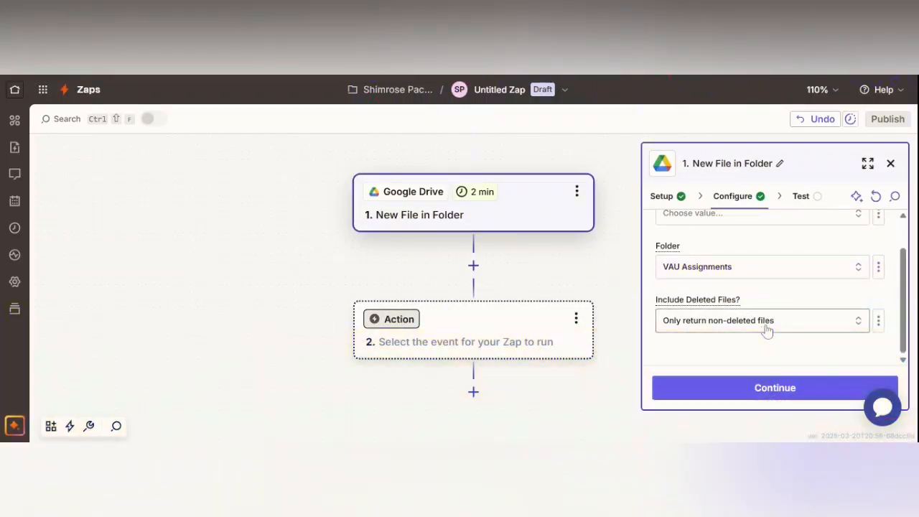
click(766, 330)
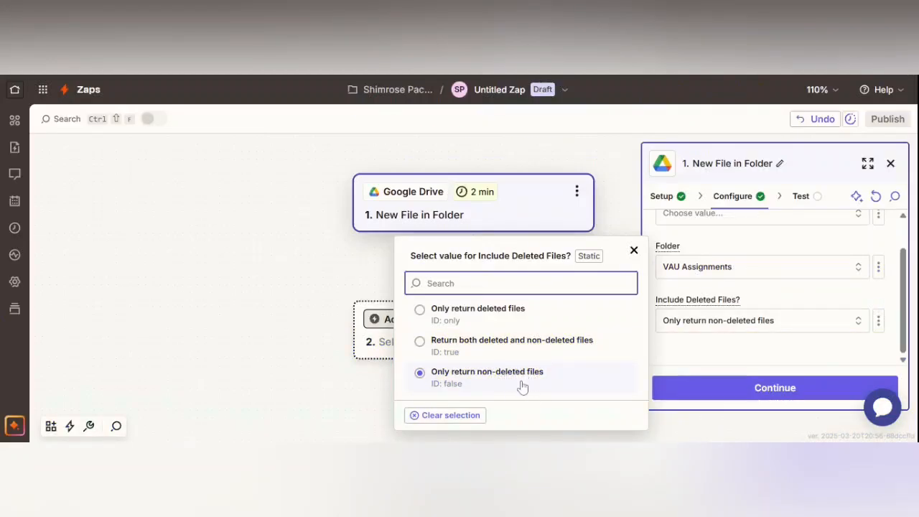
click(515, 379)
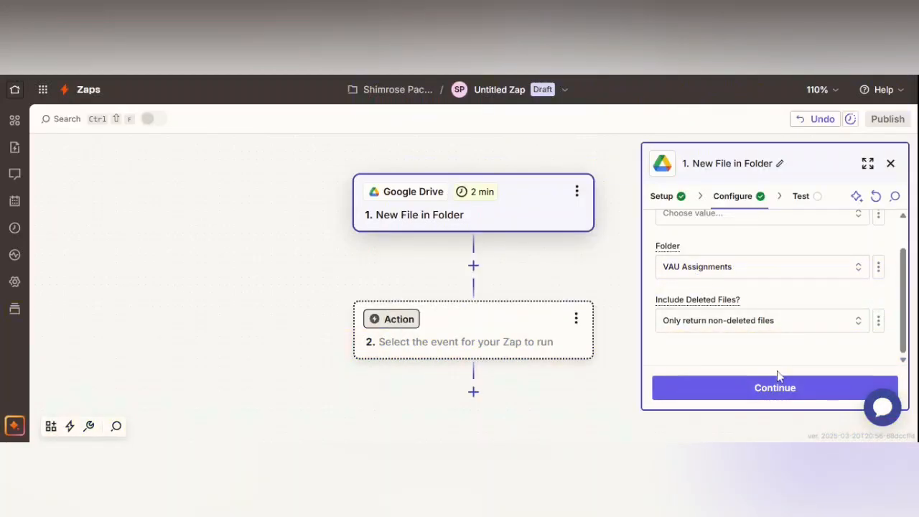
click(779, 392)
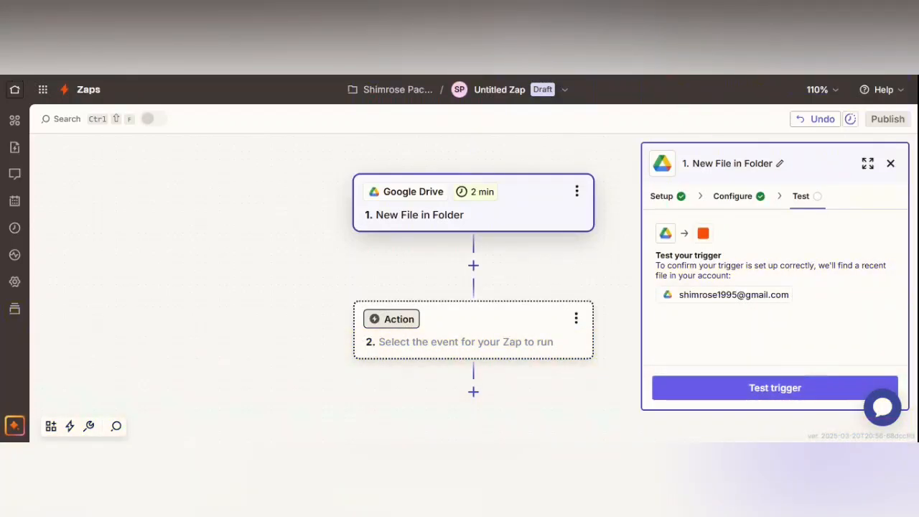
- Test the trigger, fetch fresh Google Drive samples, and continue with the File C record
click(776, 398)
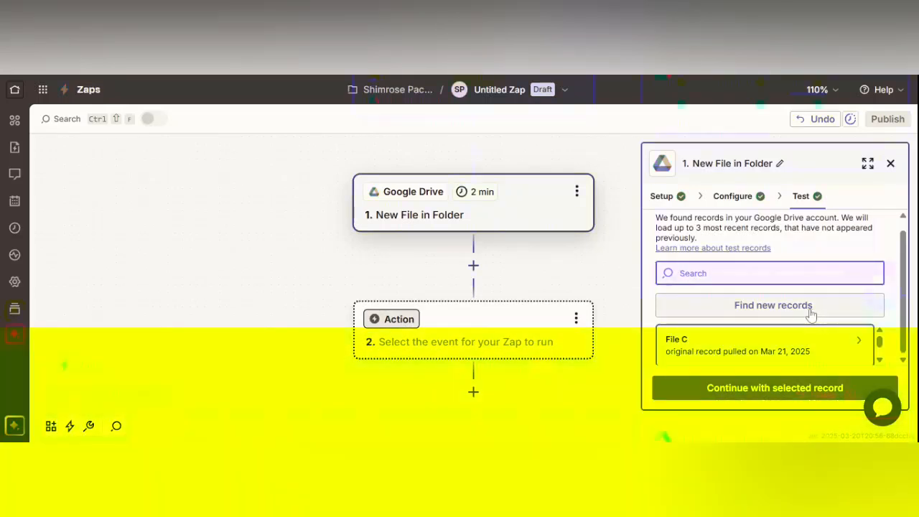
click(810, 308)
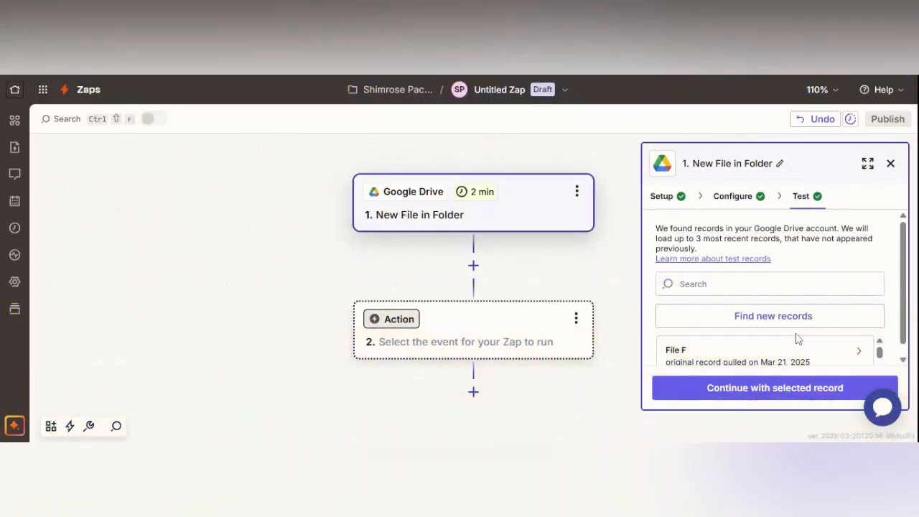
scroll(796, 344, down, 1)
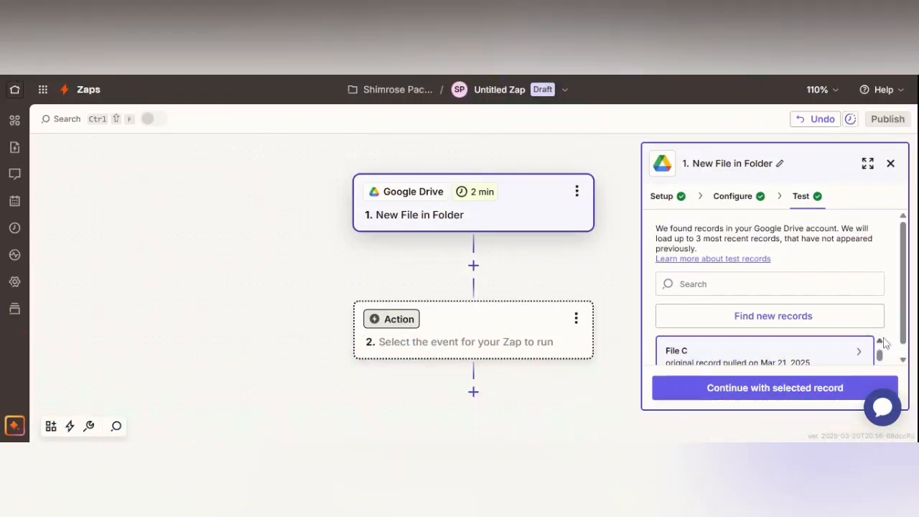
scroll(885, 343, down, 1)
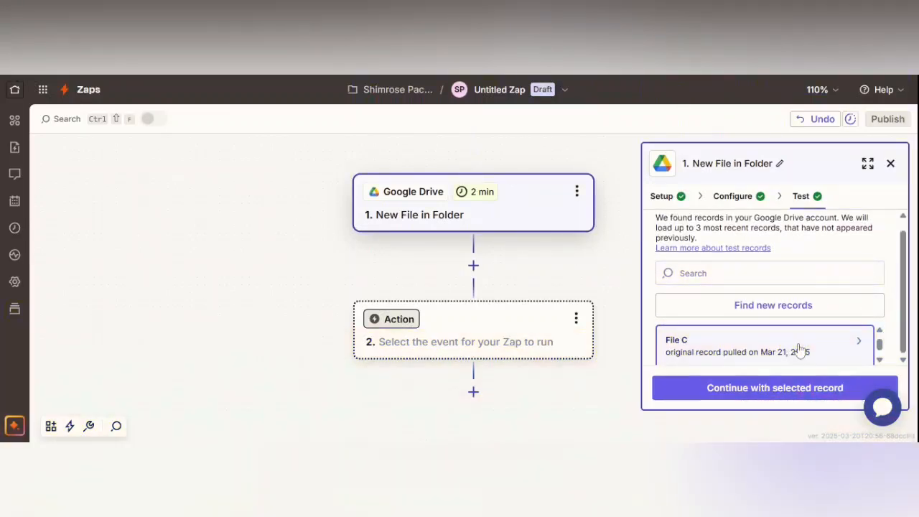
mouse_move(799, 348)
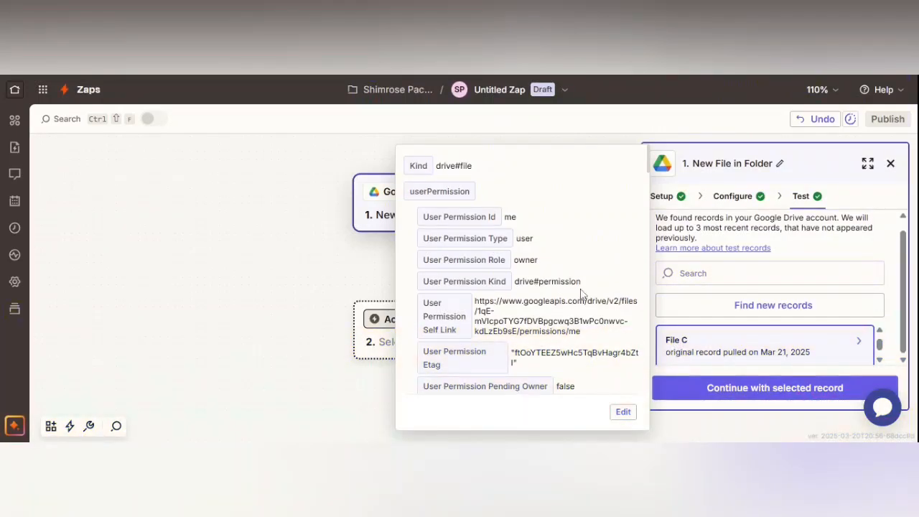
scroll(583, 293, down, 6)
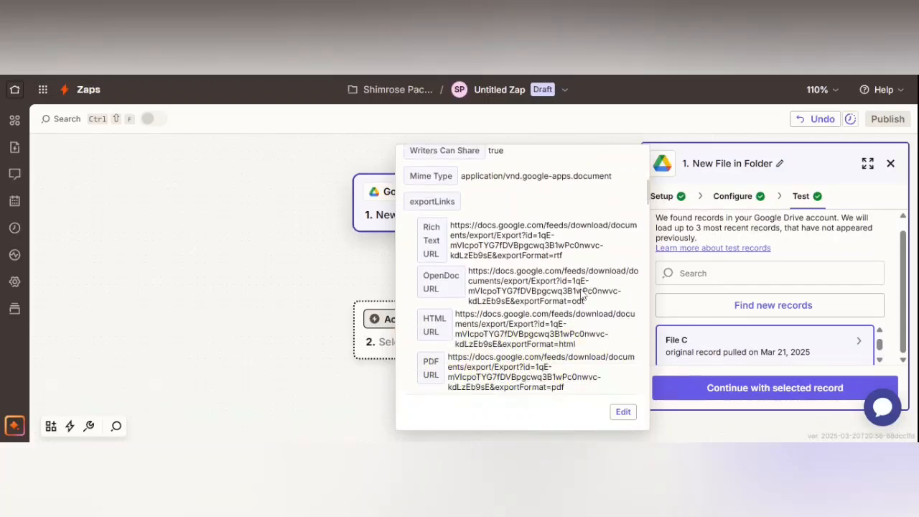
scroll(583, 293, down, 2)
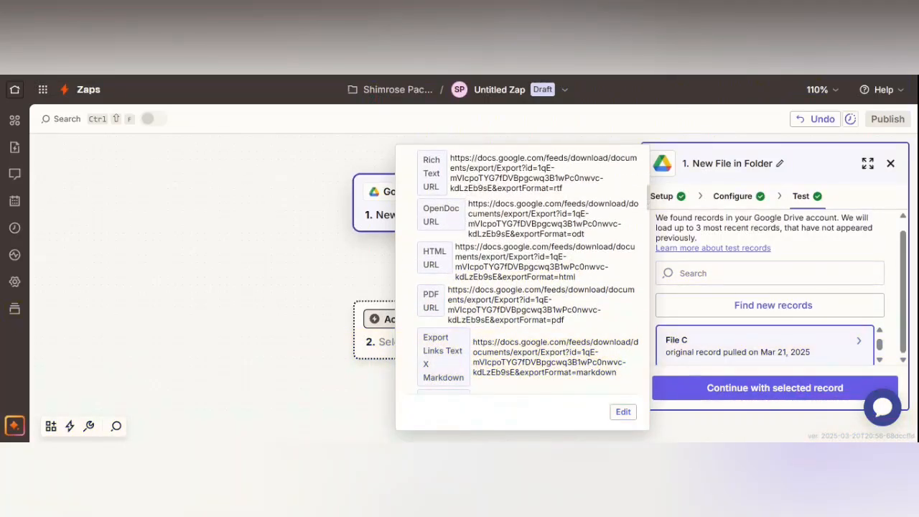
scroll(514, 296, down, 5)
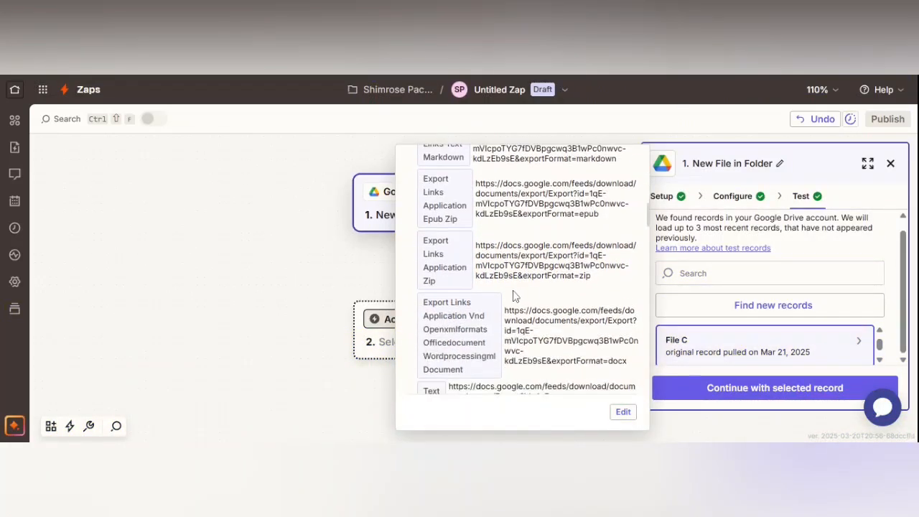
click(790, 389)
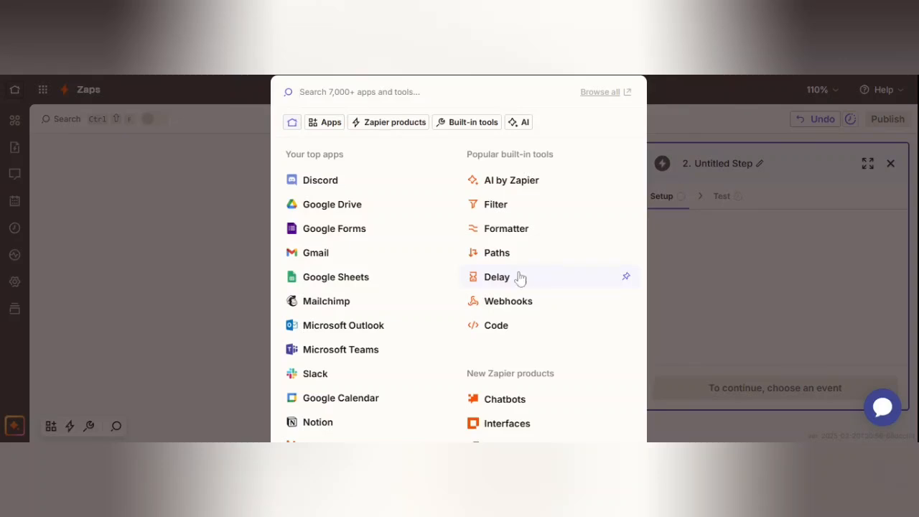
- Choose Gmail with the Add Label to Email event, keeping the connected account
click(350, 259)
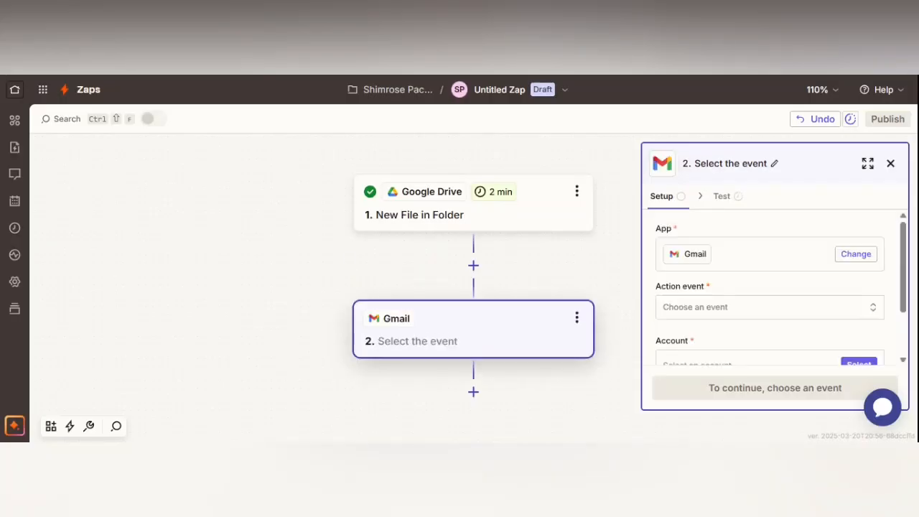
click(756, 309)
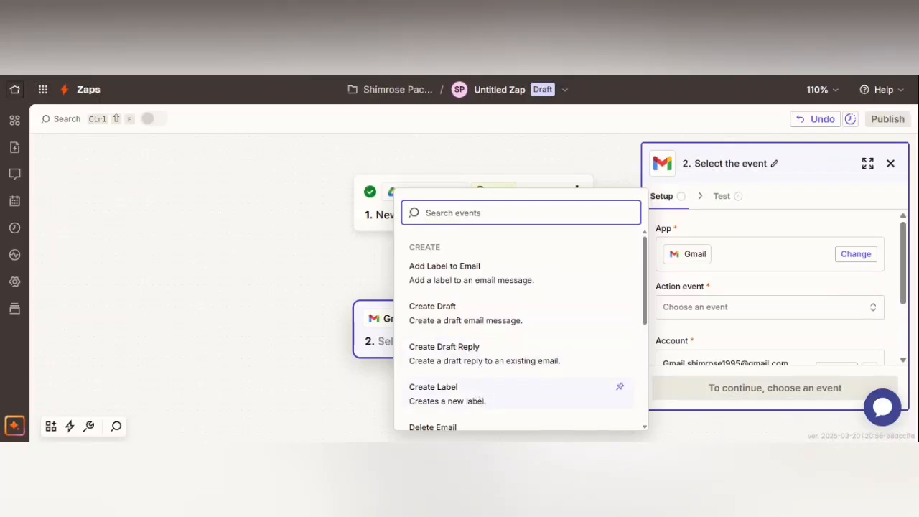
click(491, 279)
scroll(722, 342, down, 2)
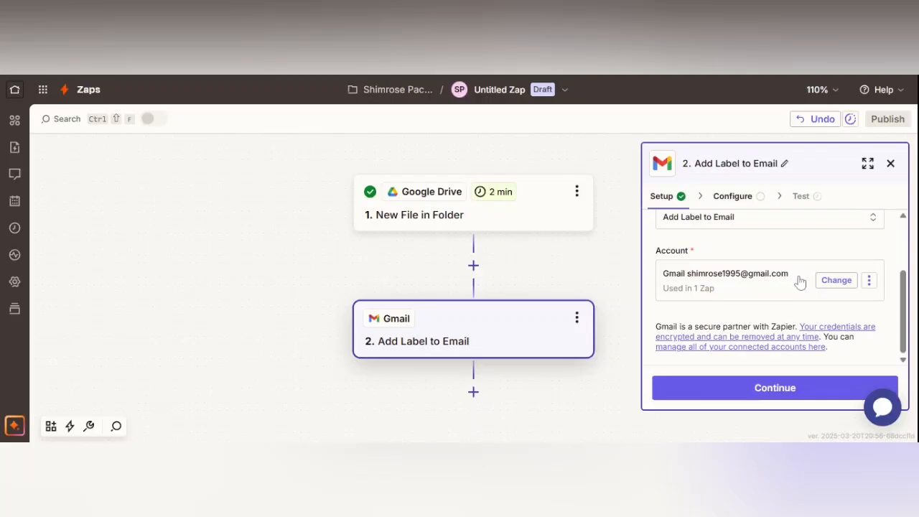
click(775, 389)
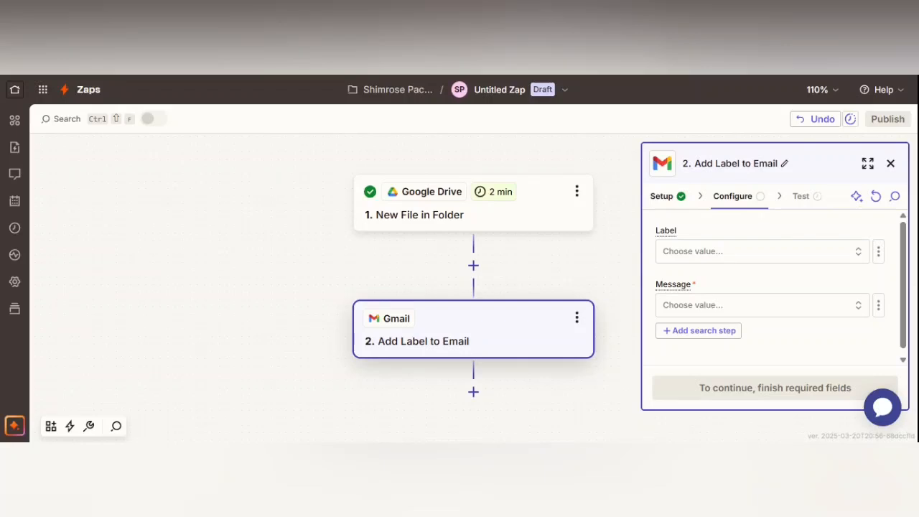
- Set Label to INBOX and Message to the 'Zapier was granted access' email
click(797, 257)
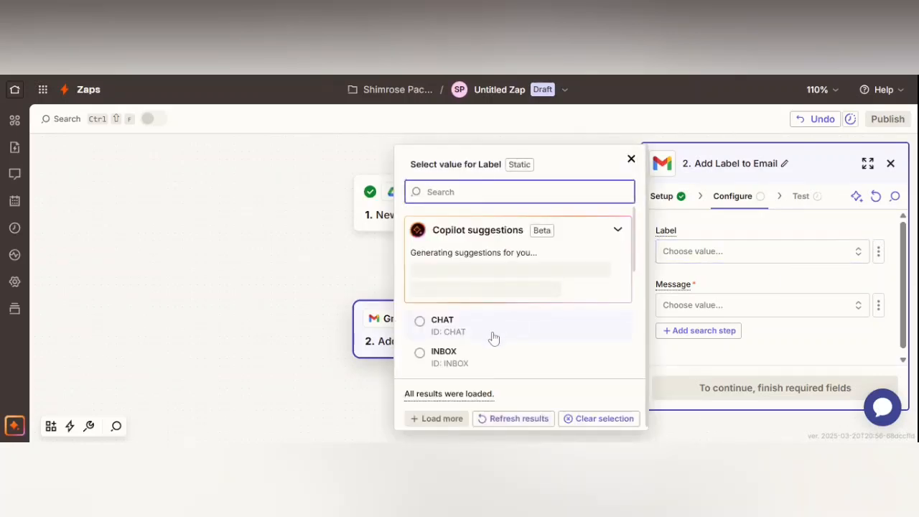
click(484, 361)
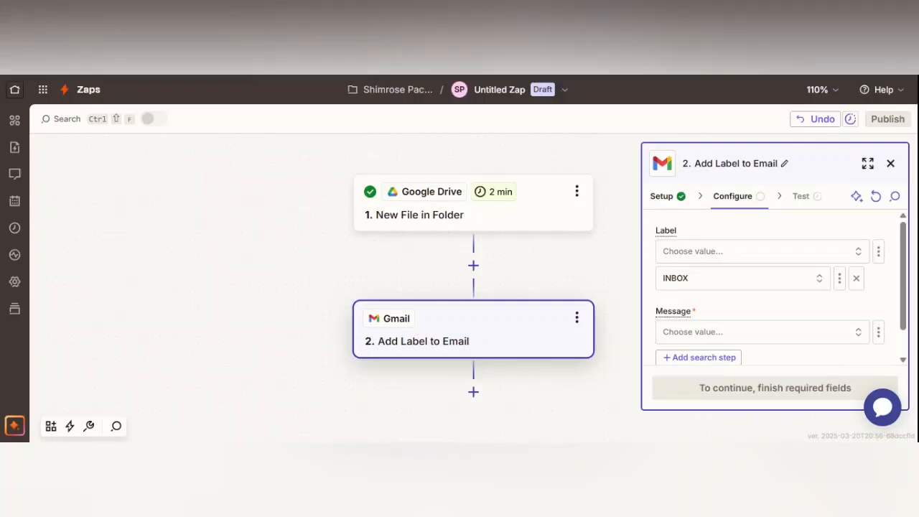
click(757, 346)
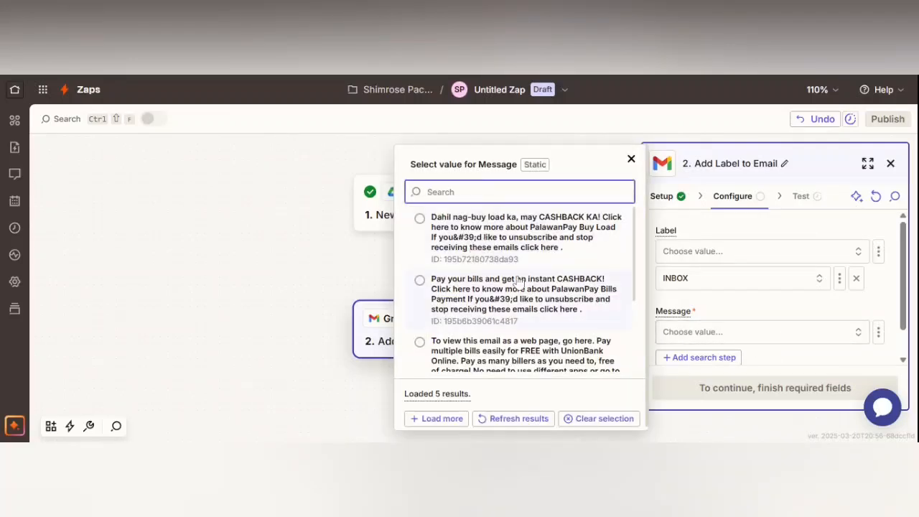
scroll(516, 281, down, 3)
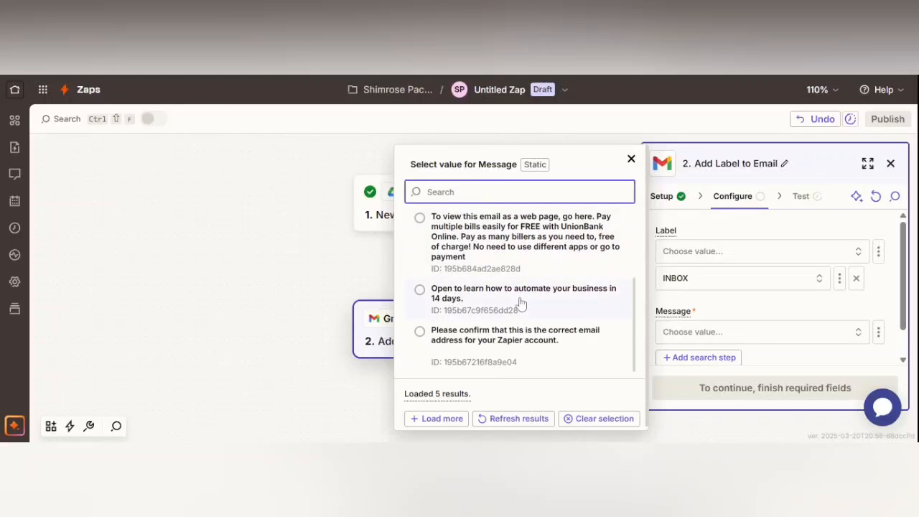
scroll(510, 308, up, 3)
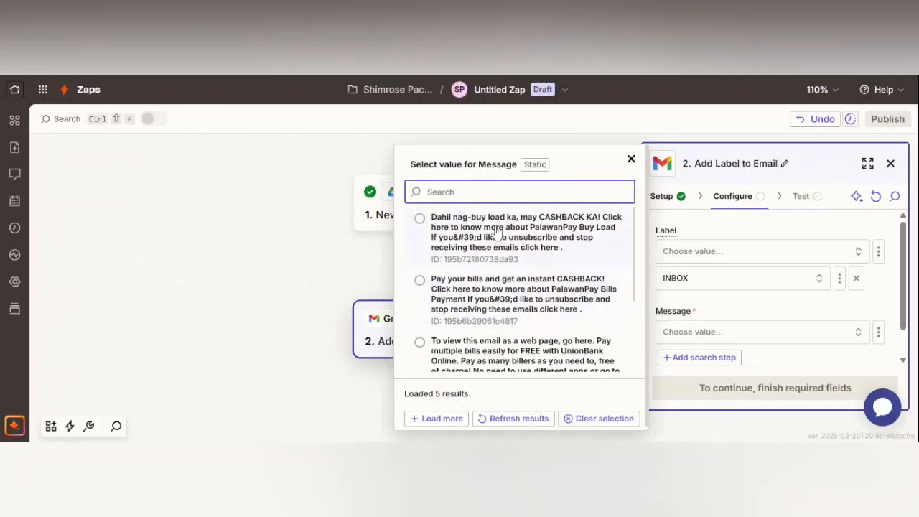
scroll(486, 326, down, 2)
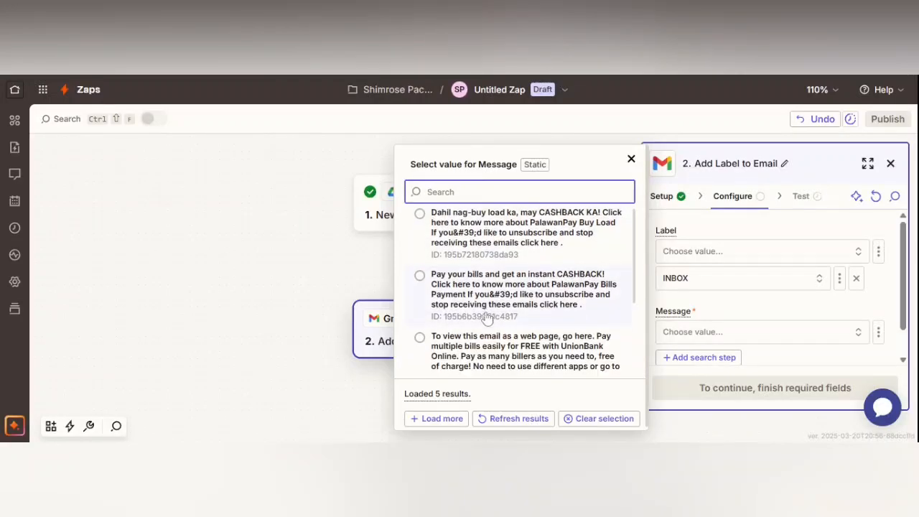
scroll(485, 324, down, 1)
click(436, 418)
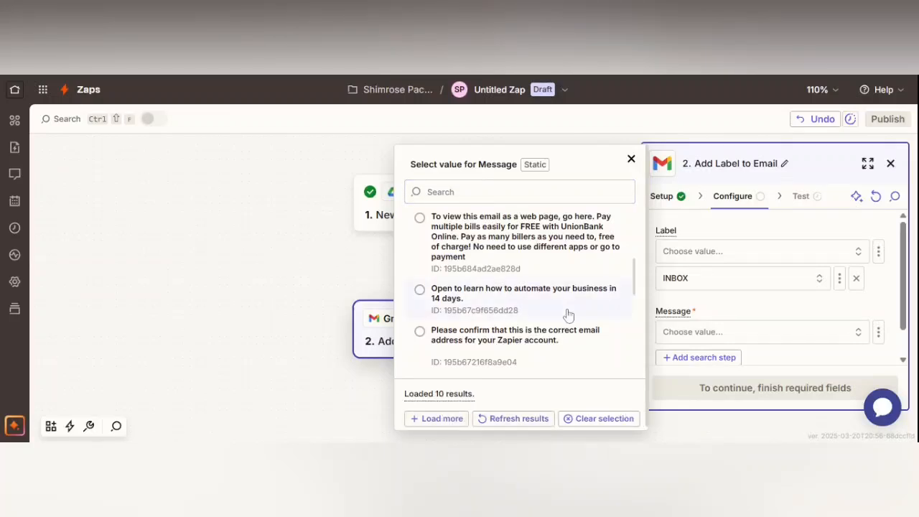
scroll(567, 320, down, 3)
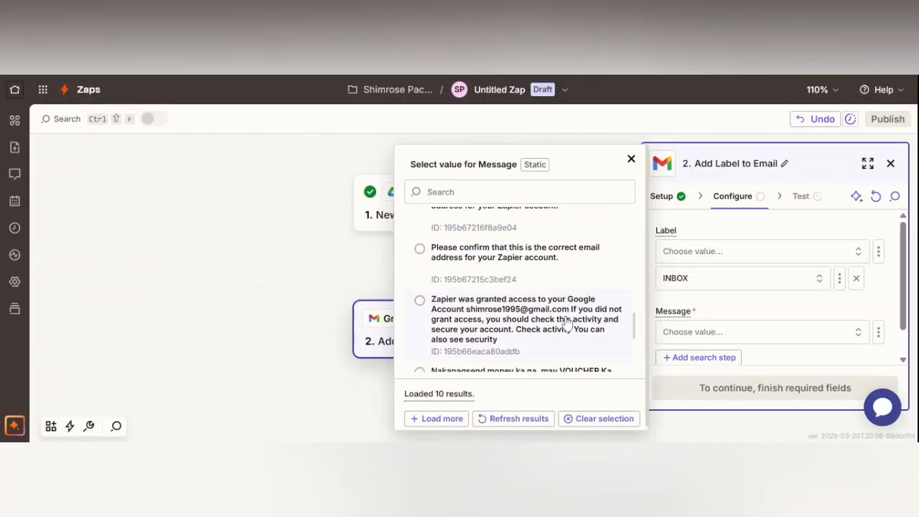
scroll(567, 324, down, 1)
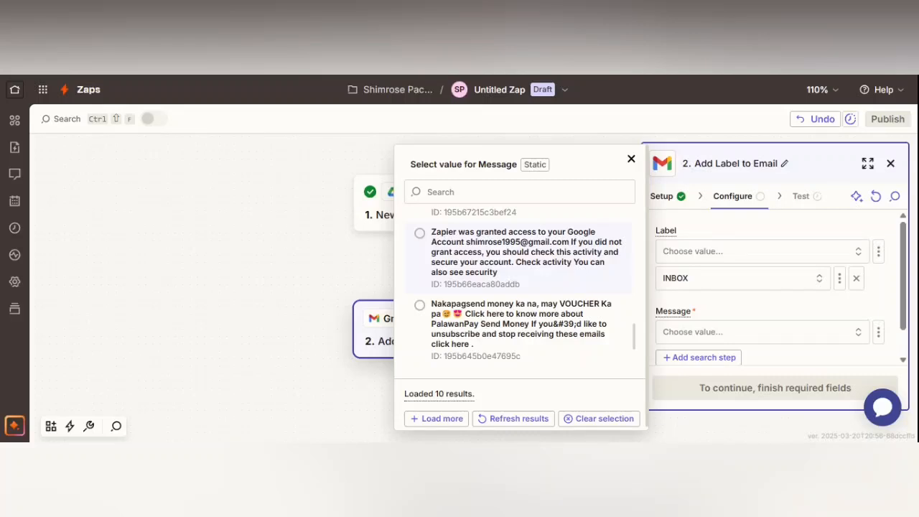
click(431, 244)
scroll(754, 364, down, 1)
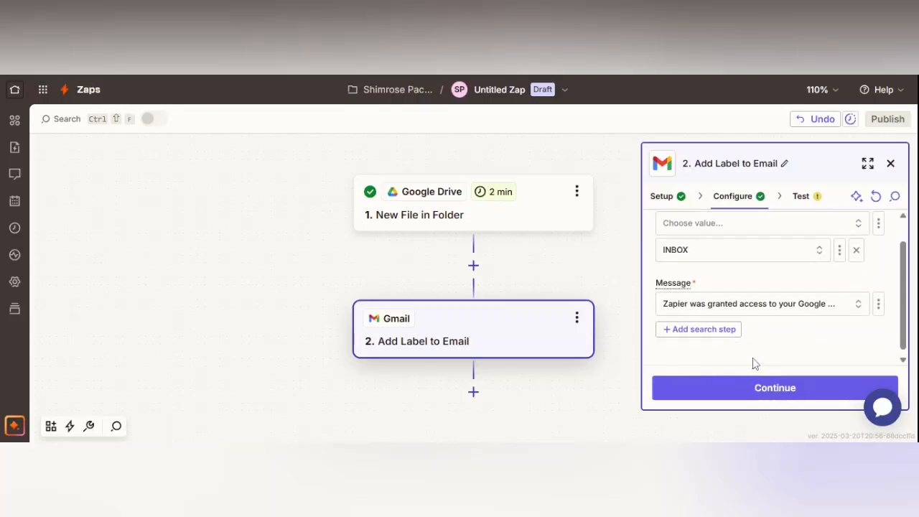
click(797, 395)
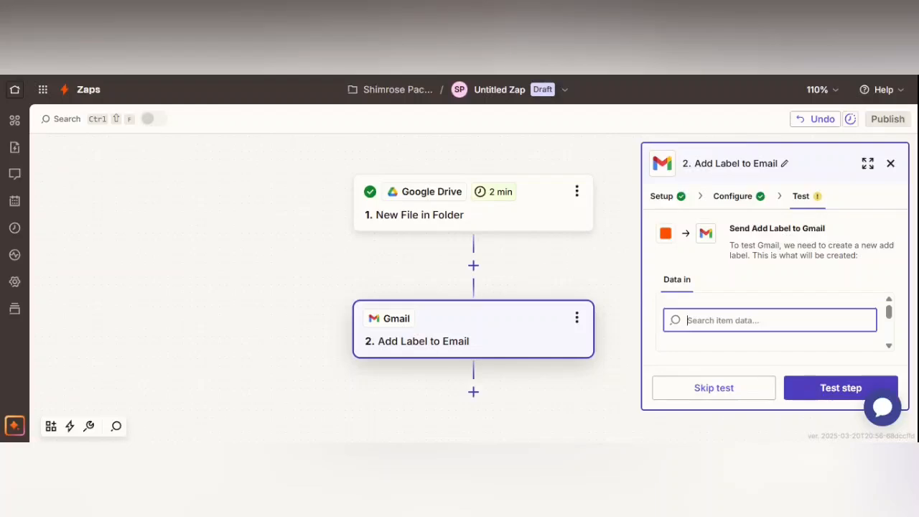
- Run the Gmail action test, publish the Zap as version v1, and go Home
click(836, 394)
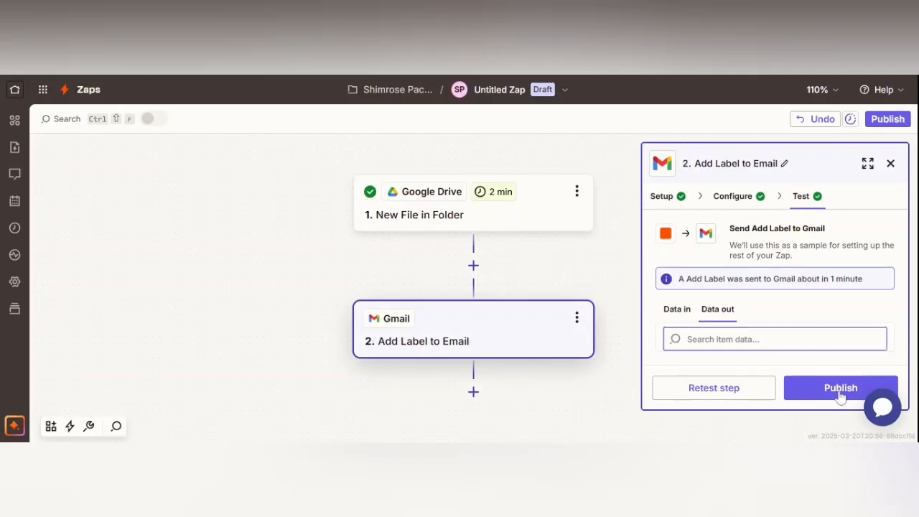
click(839, 392)
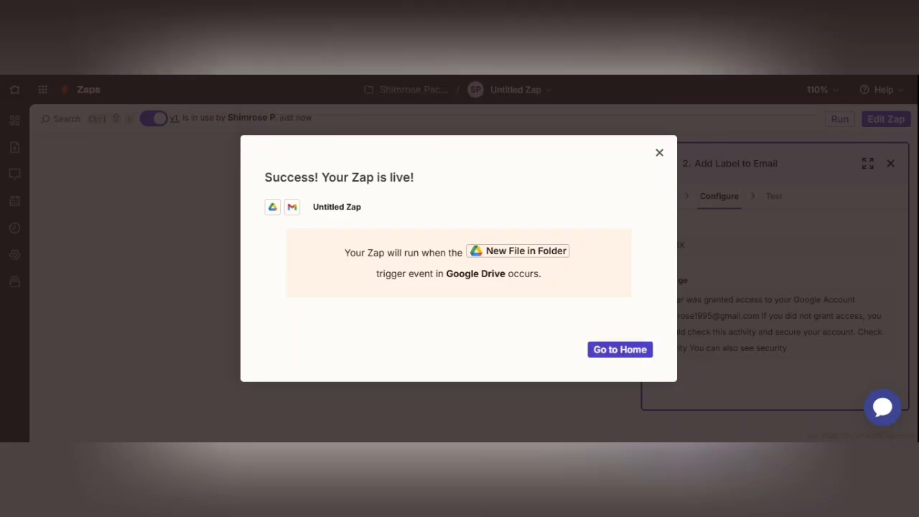
click(630, 357)
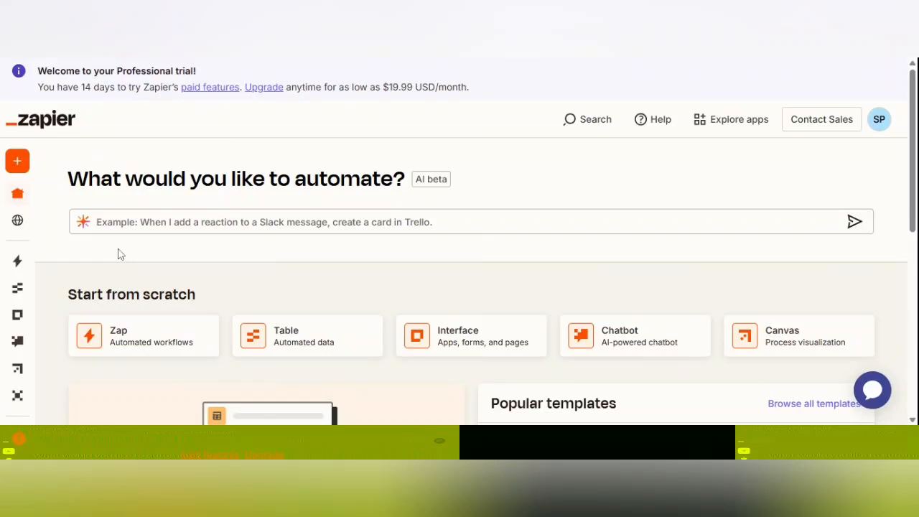
- Open the Zaps page from the expanded left sidebar
mouse_move(26, 237)
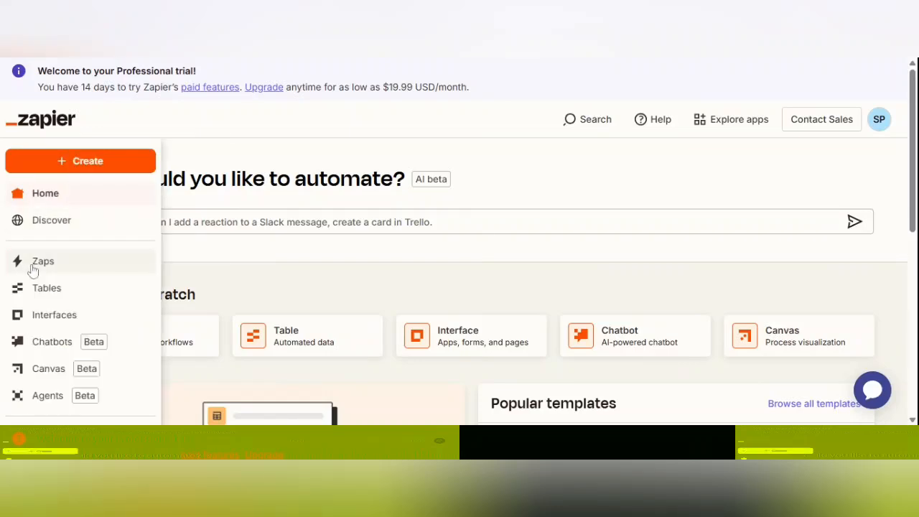
click(31, 265)
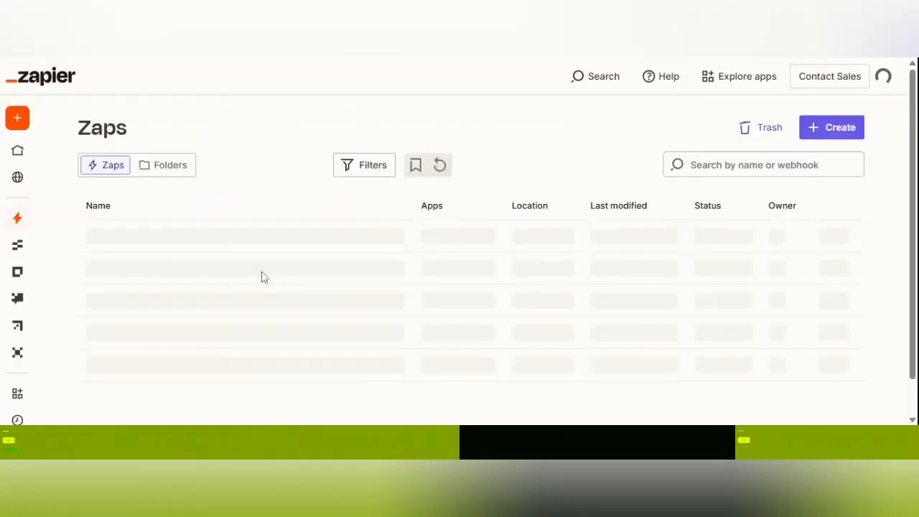